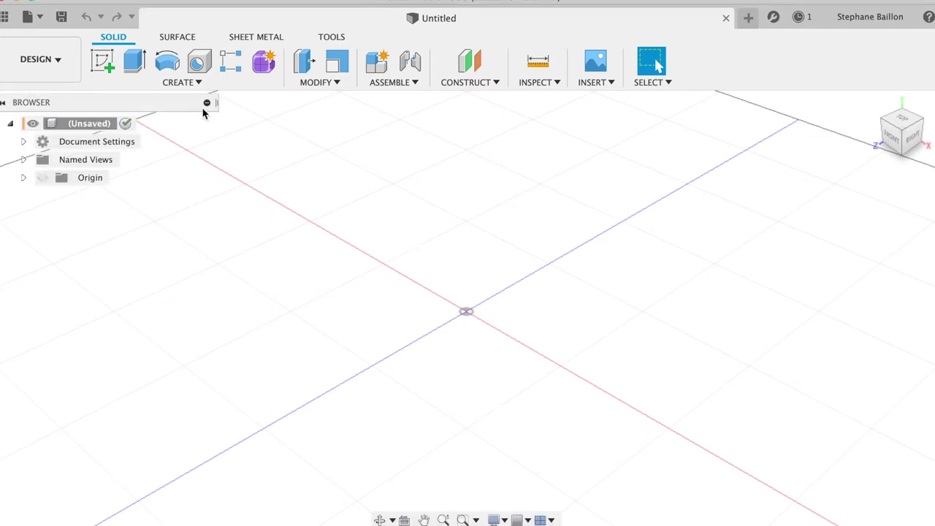
- Start a sketch on the front plane and view it face-on
{"action": "left_click", "coordinate": [103, 62]}
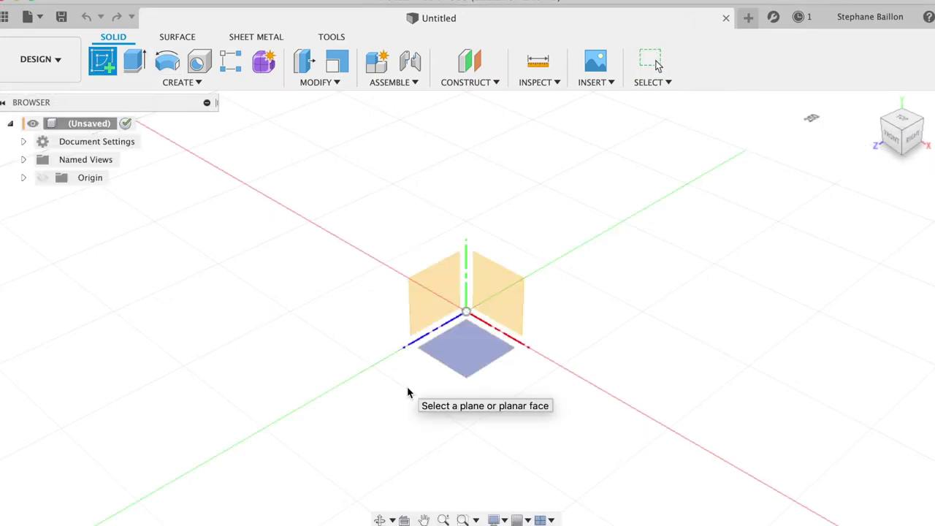
{"action": "left_click", "coordinate": [509, 307]}
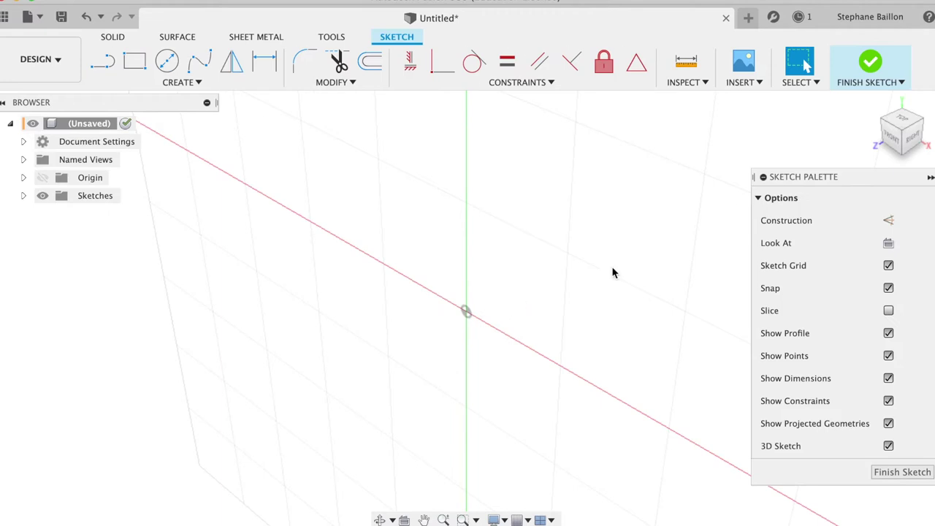
{"action": "left_click", "coordinate": [888, 244]}
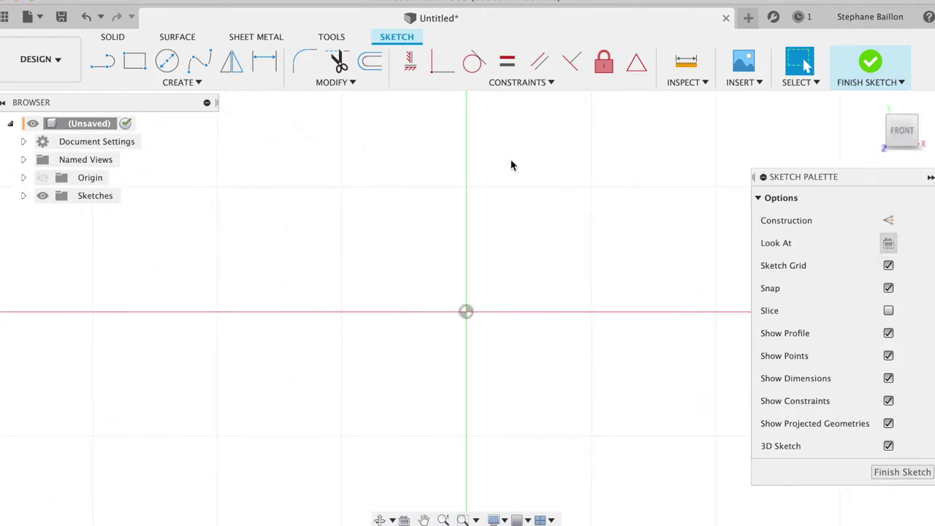
- Draw outer and inner concentric semicircular 3-point arcs centred on the origin
{"action": "left_click", "coordinate": [155, 84]}
{"action": "mouse_move", "coordinate": [123, 114]}
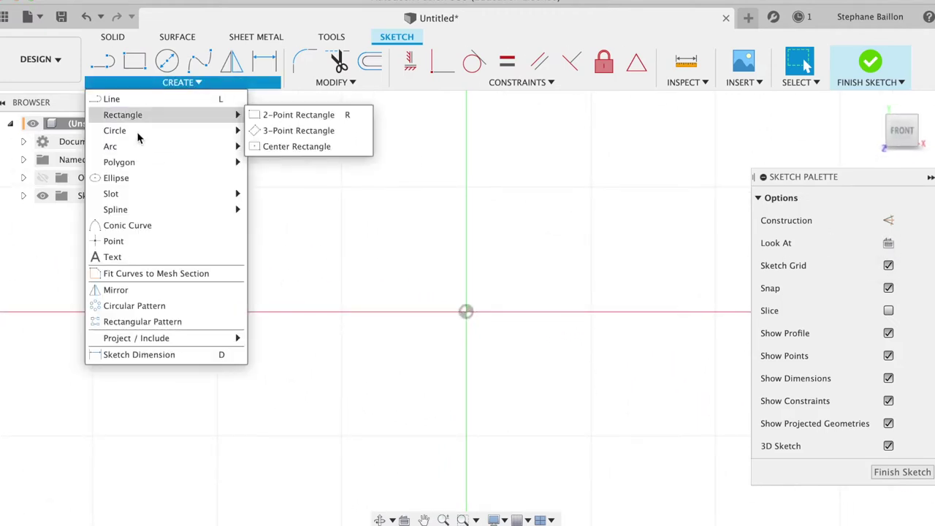
{"action": "left_click", "coordinate": [274, 147]}
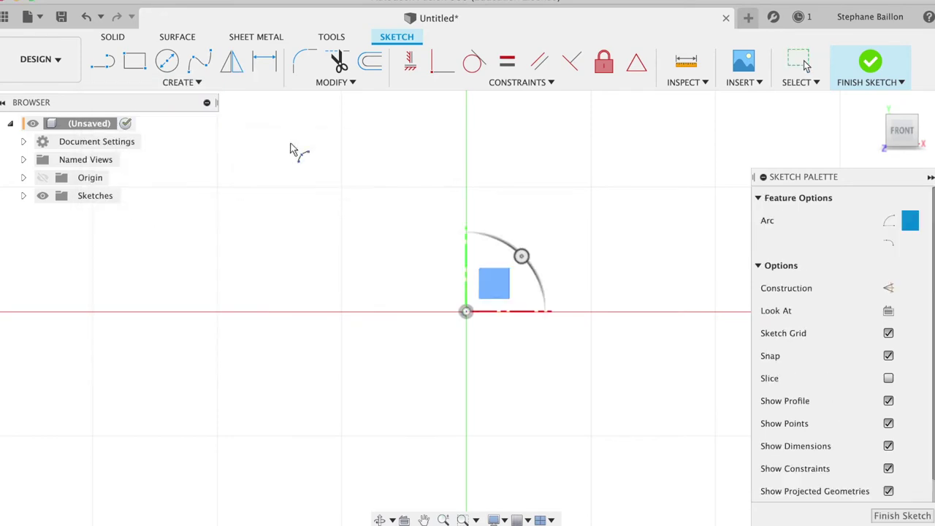
{"action": "left_click", "coordinate": [341, 312]}
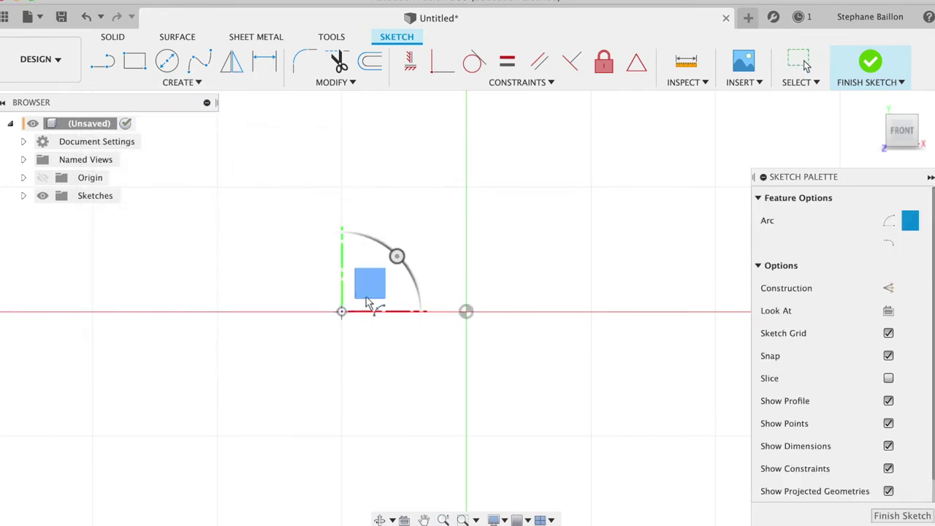
{"action": "left_click", "coordinate": [591, 313]}
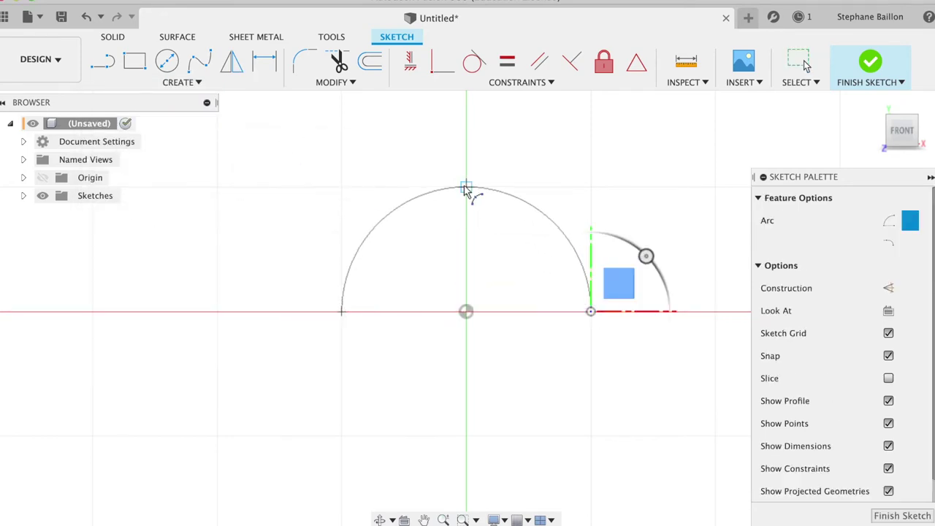
{"action": "left_click", "coordinate": [466, 188]}
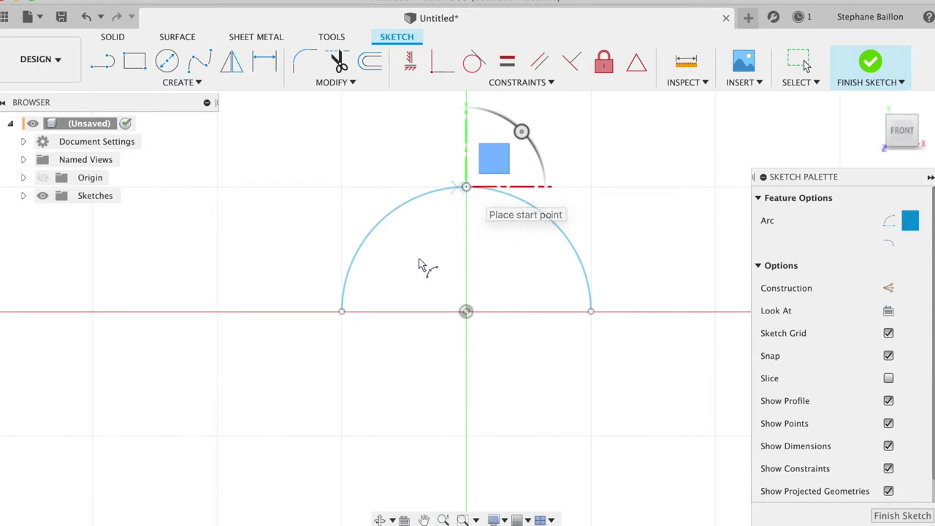
{"action": "left_click", "coordinate": [356, 311]}
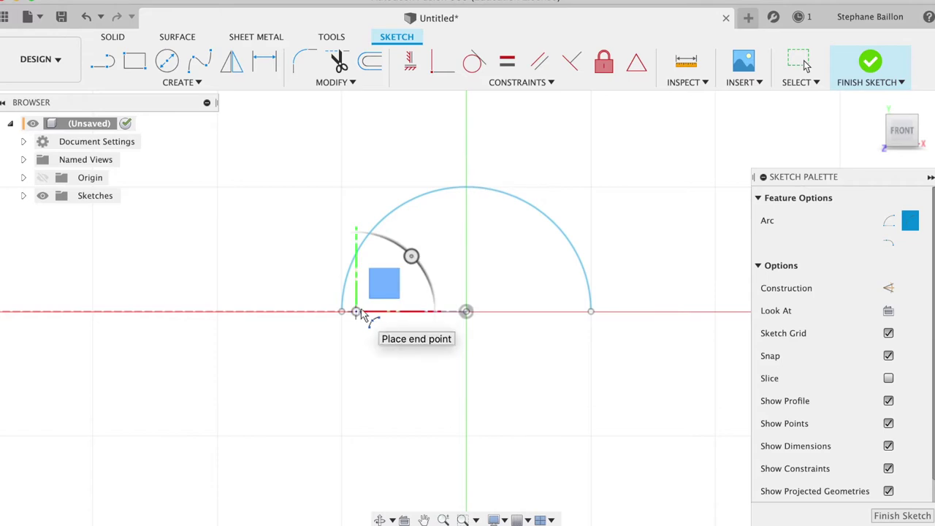
{"action": "left_click", "coordinate": [576, 311]}
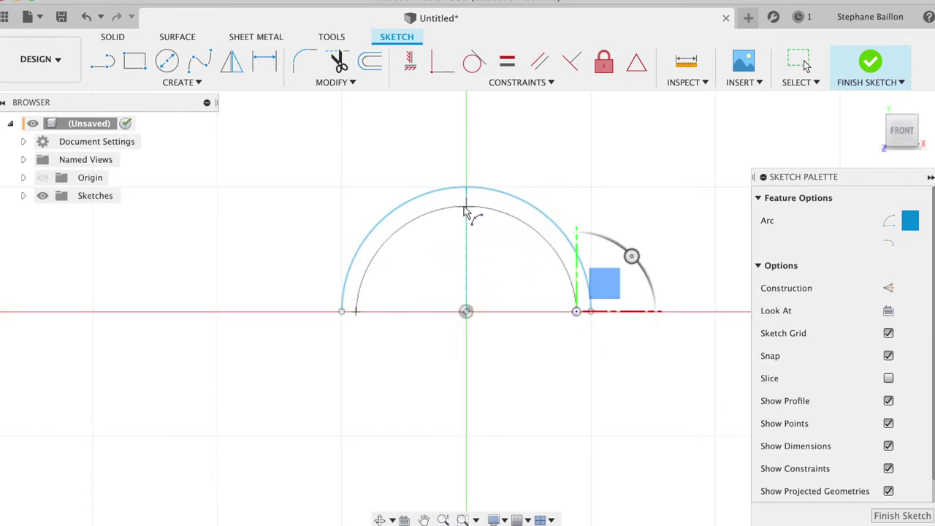
{"action": "left_click", "coordinate": [465, 206]}
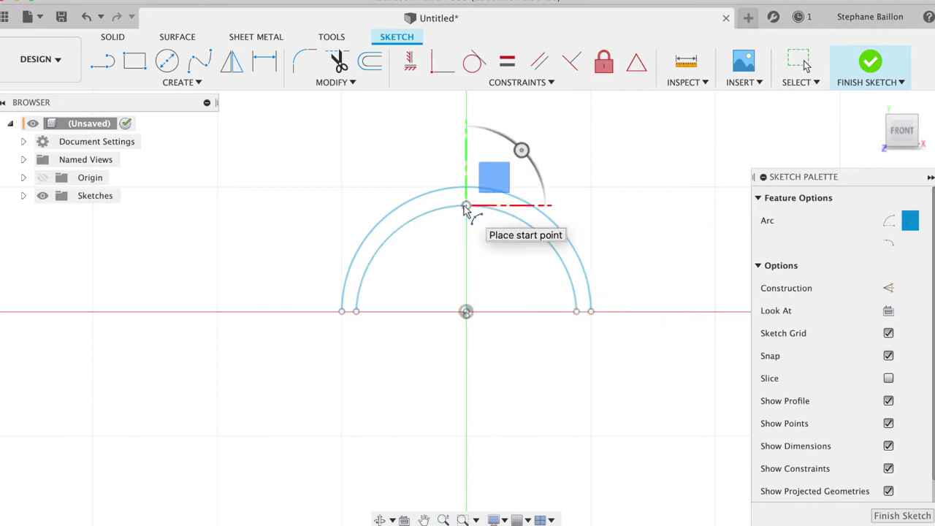
{"action": "left_click", "coordinate": [102, 62]}
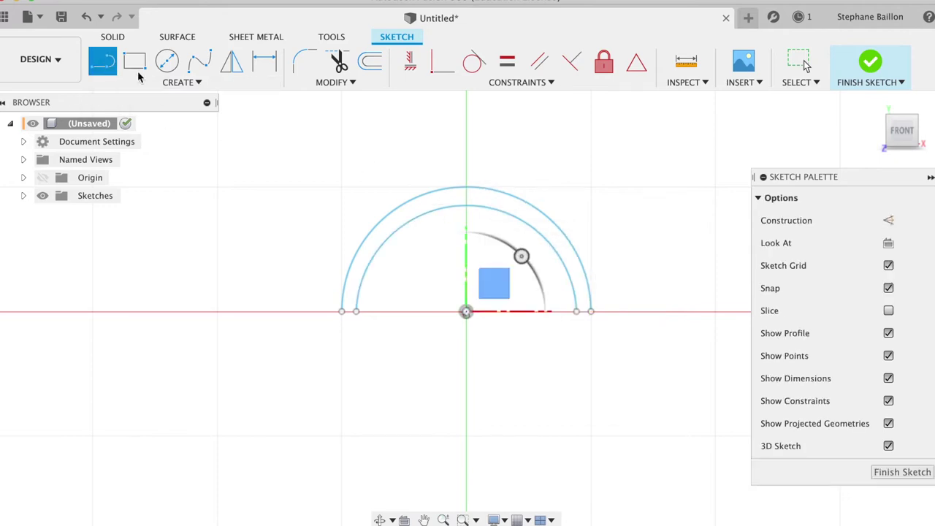
- Draw a 50 mm square block from the arcs' left ends
{"action": "left_click", "coordinate": [341, 313]}
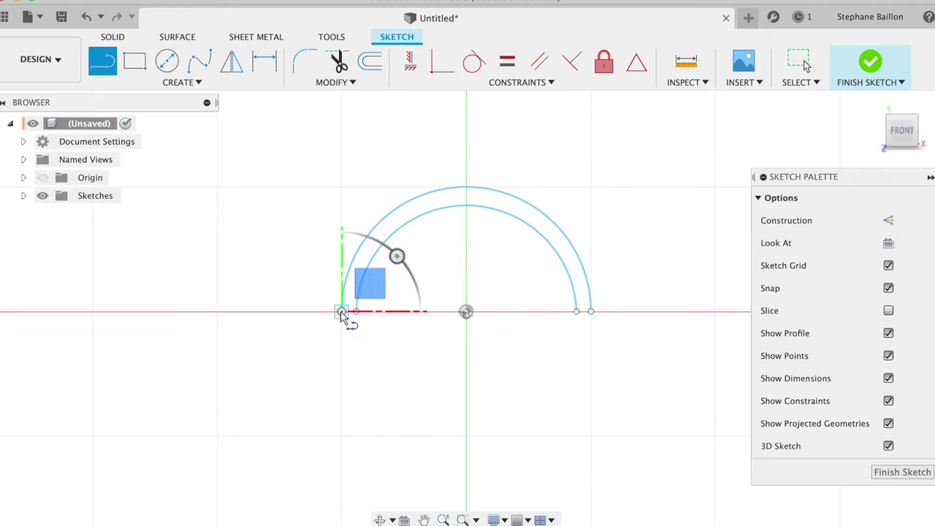
{"action": "left_click", "coordinate": [216, 312]}
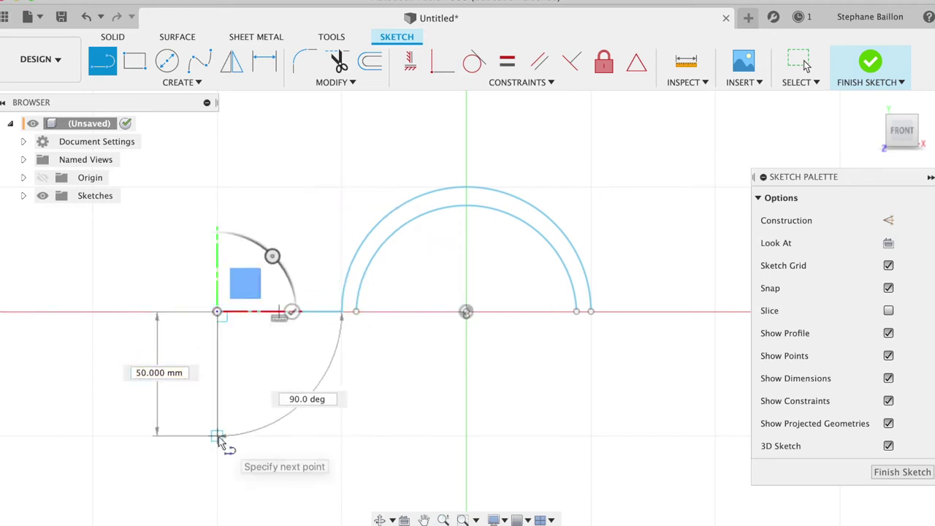
{"action": "left_click", "coordinate": [217, 436]}
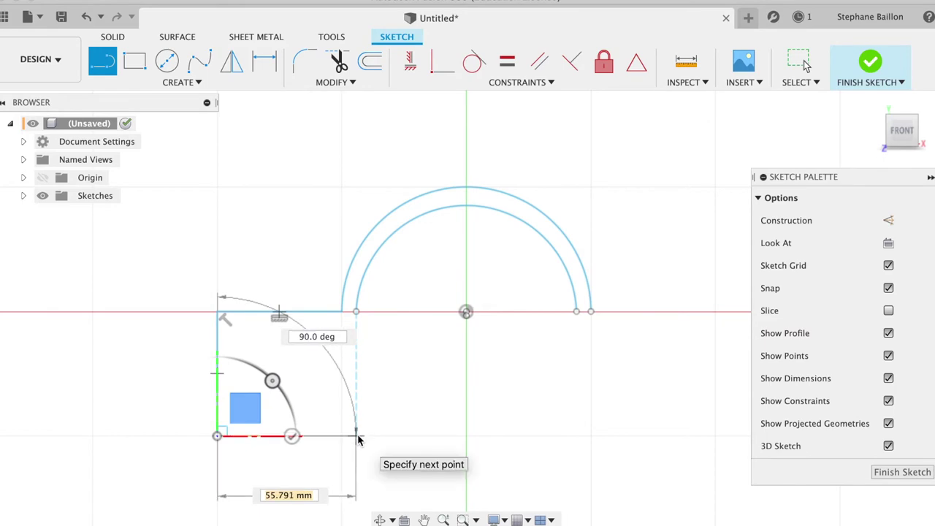
{"action": "left_click", "coordinate": [356, 436]}
{"action": "left_click", "coordinate": [356, 436]}
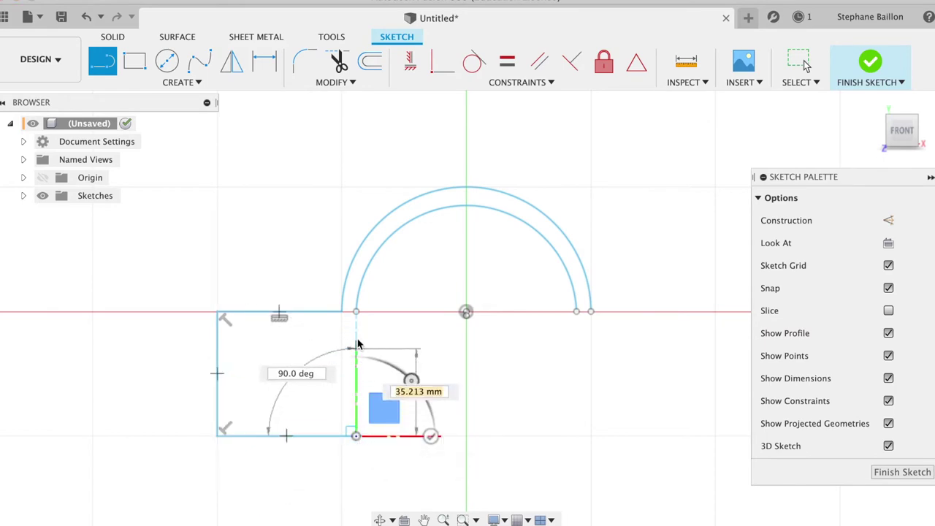
{"action": "left_click", "coordinate": [356, 312]}
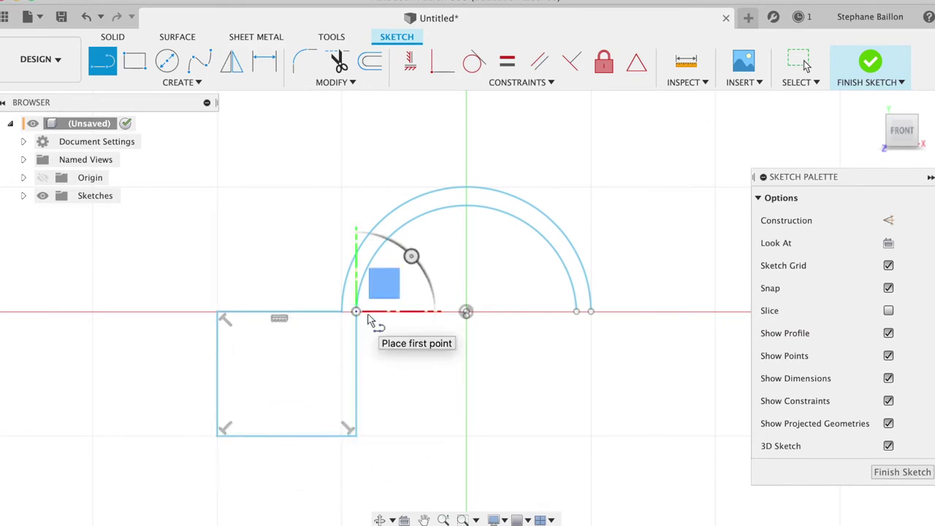
- Draw the inner and outer strap legs 50 mm down from the arcs' right ends, closing the profile
{"action": "left_click", "coordinate": [575, 312]}
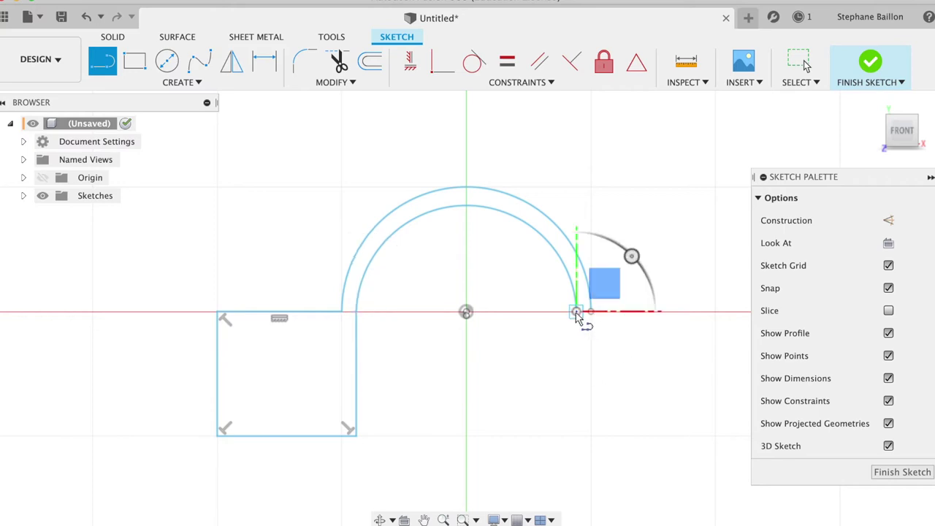
{"action": "left_click", "coordinate": [577, 437]}
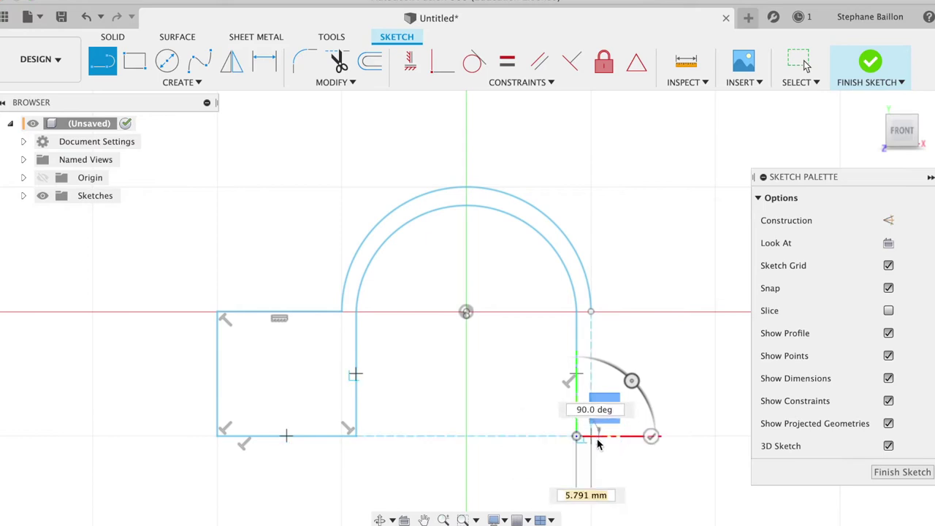
{"action": "left_click", "coordinate": [590, 437]}
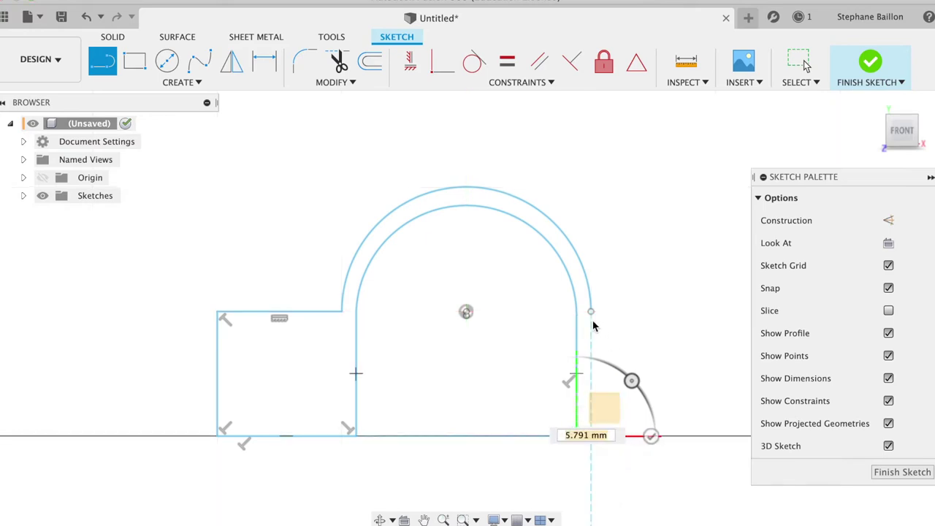
{"action": "double_click", "coordinate": [650, 437]}
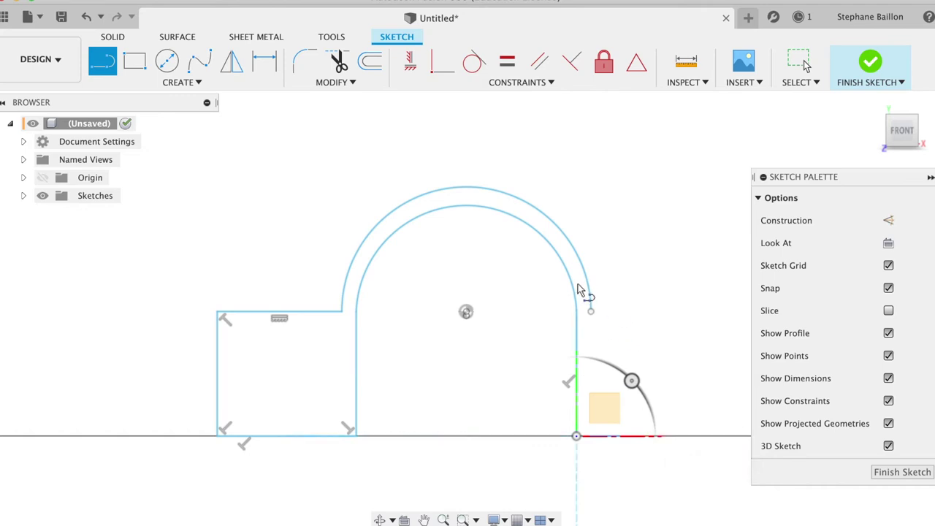
{"action": "left_click", "coordinate": [115, 62]}
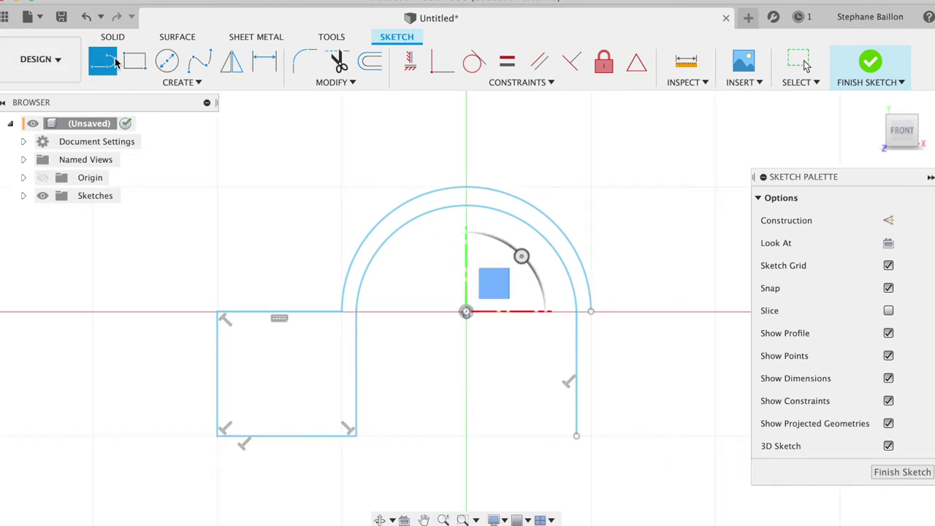
{"action": "left_click", "coordinate": [591, 313]}
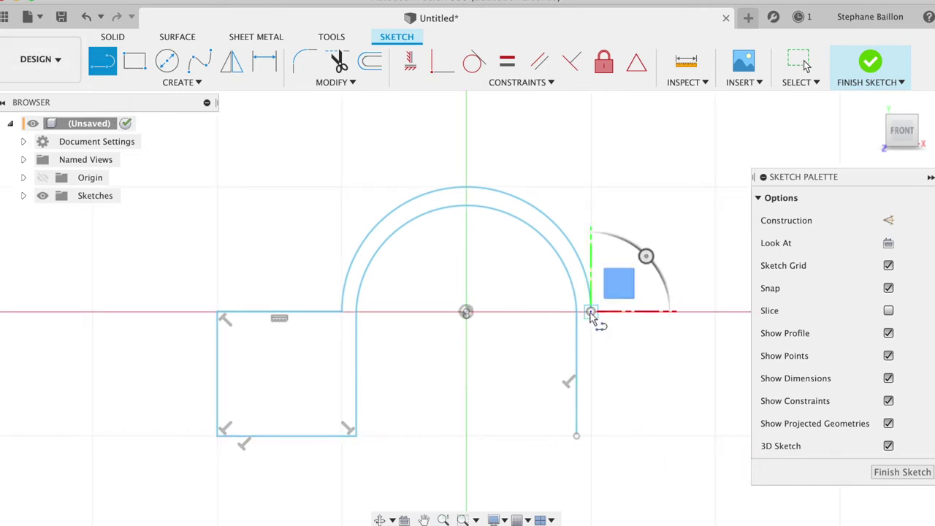
{"action": "left_click", "coordinate": [591, 436]}
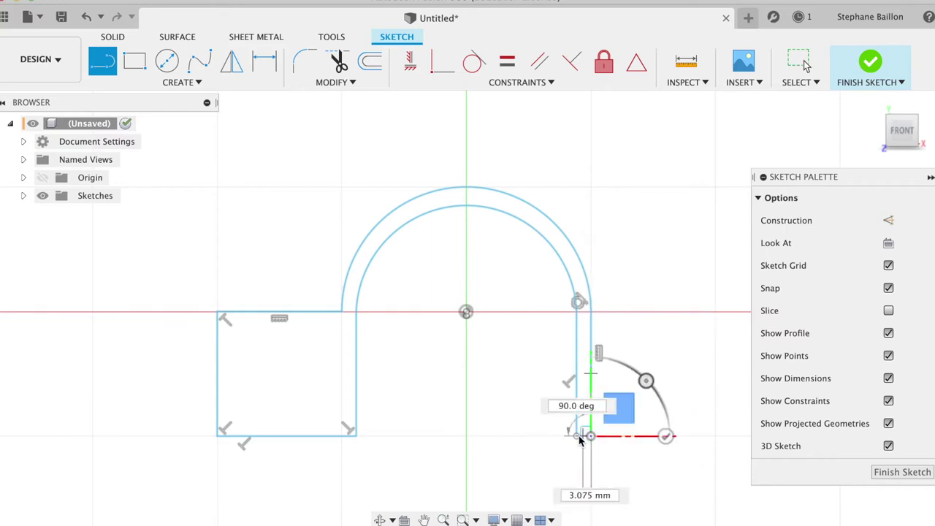
{"action": "left_click", "coordinate": [577, 436]}
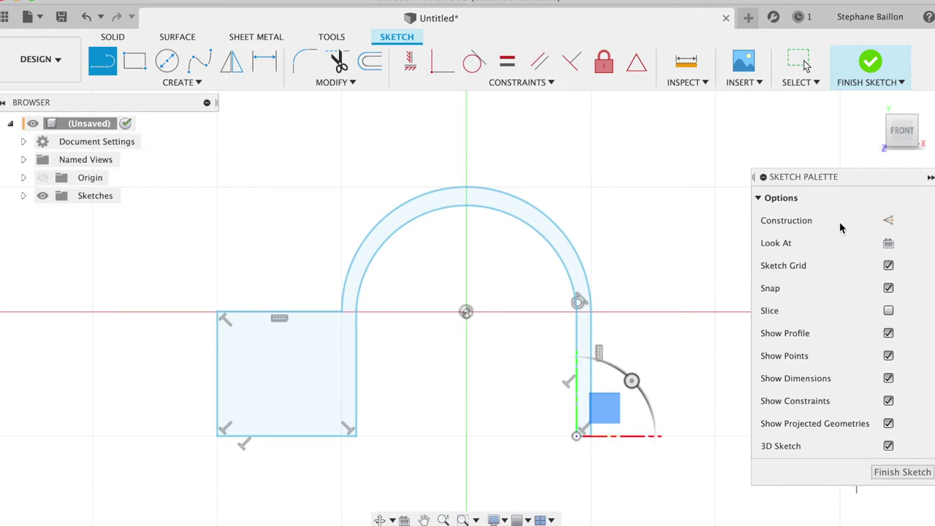
{"action": "left_click", "coordinate": [870, 64]}
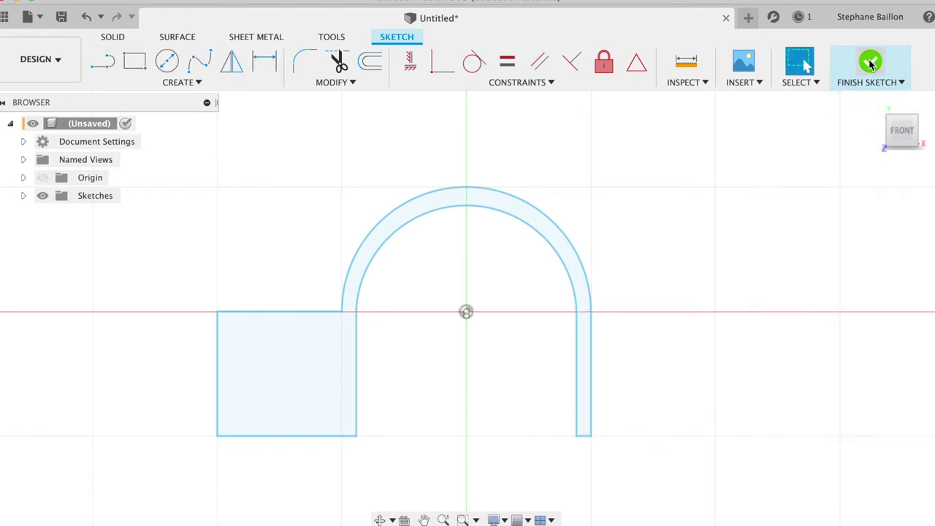
- Extrude the closed clip profile 50 mm into a new solid body
{"action": "left_click", "coordinate": [519, 211]}
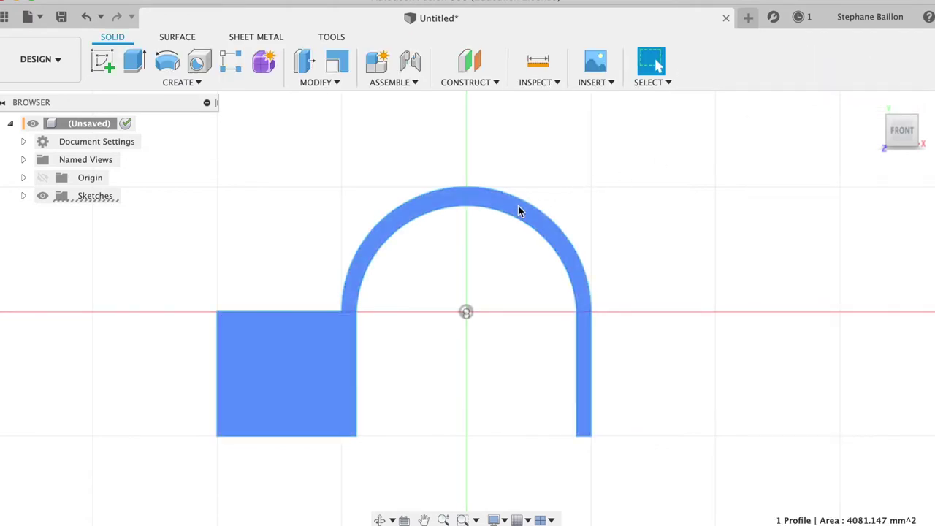
{"action": "key", "text": "e"}
{"action": "left_click_drag", "start_coordinate": [903, 135], "coordinate": [818, 194]}
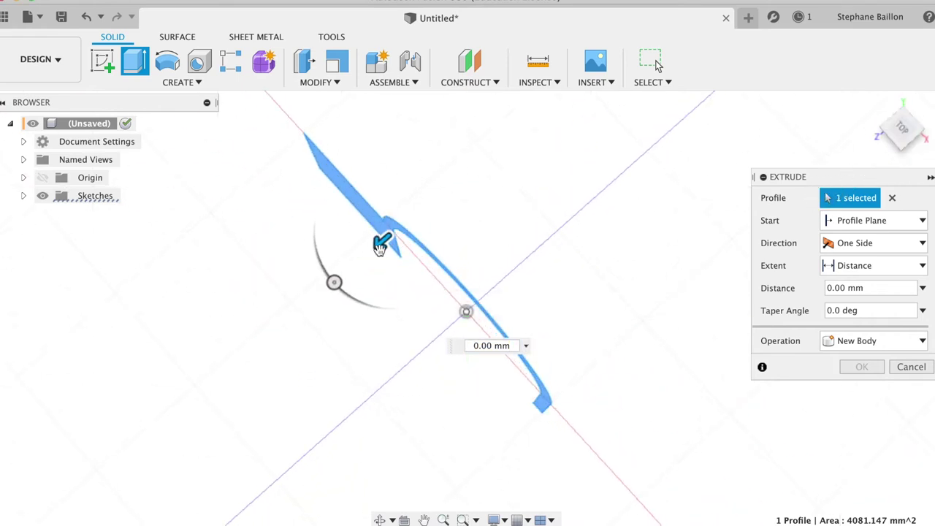
{"action": "left_click_drag", "start_coordinate": [380, 242], "coordinate": [280, 324]}
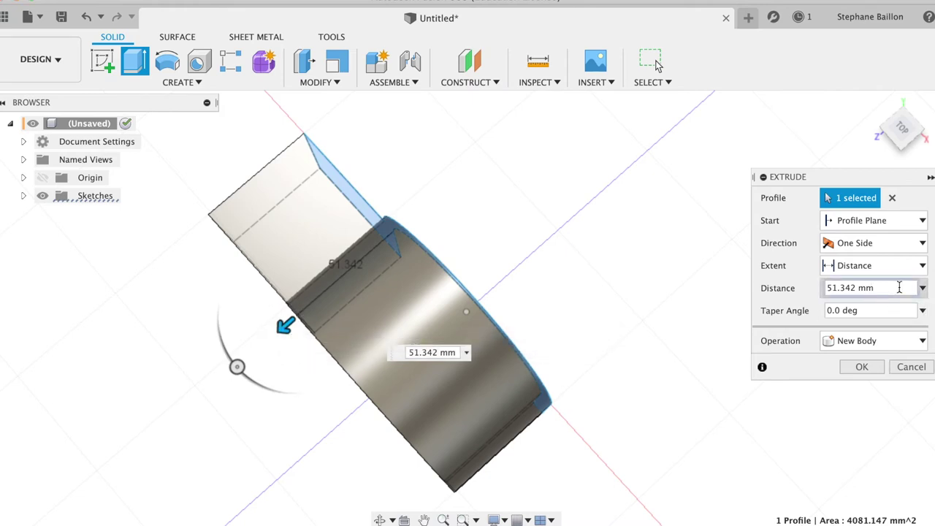
{"action": "left_click", "coordinate": [765, 265]}
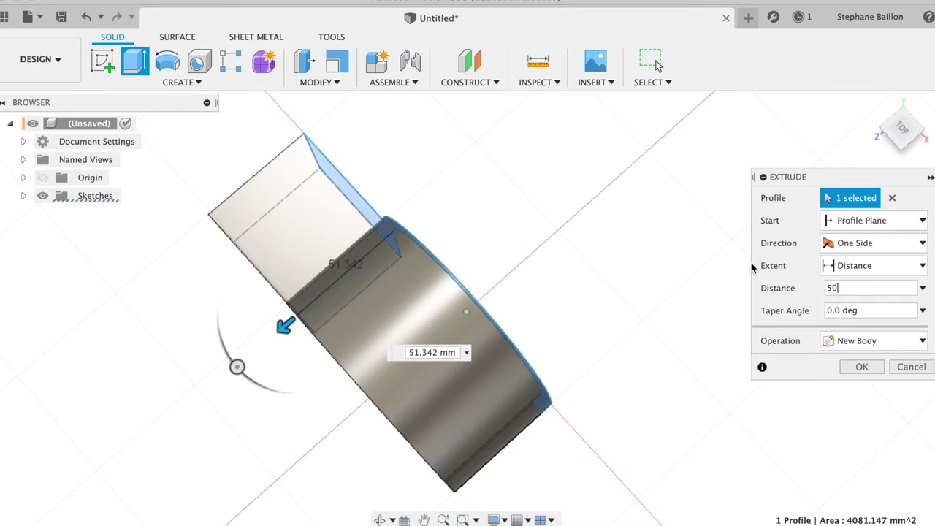
{"action": "type", "text": "50"}
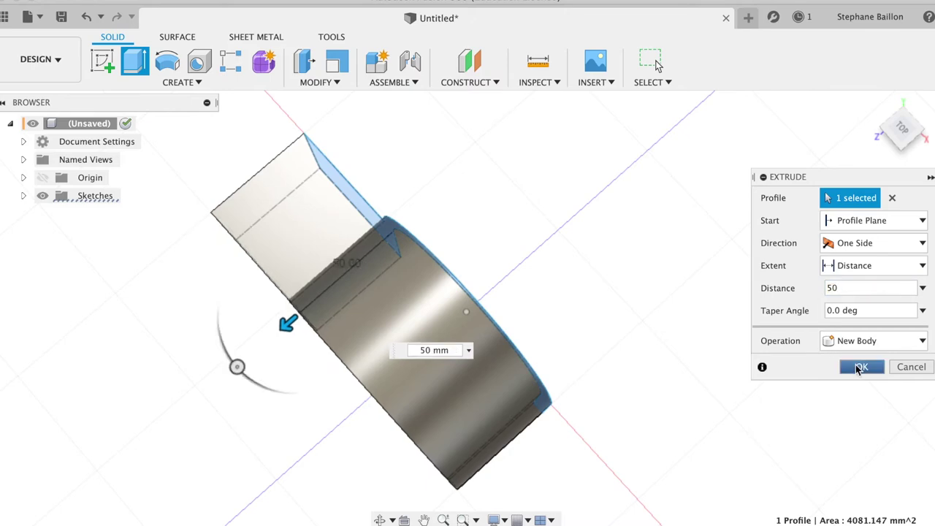
{"action": "left_click", "coordinate": [859, 368]}
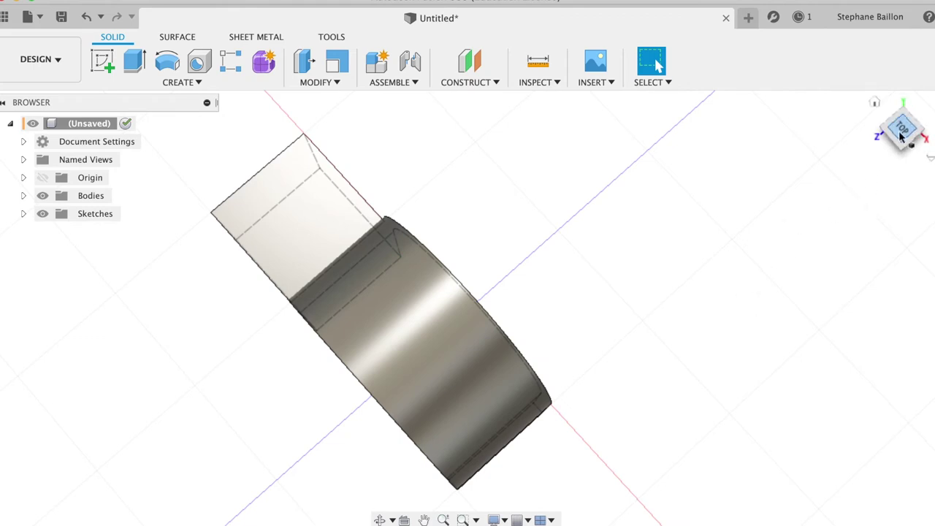
- Drill a hole into the block's top face, about 92.8 mm deep
{"action": "left_click", "coordinate": [875, 106]}
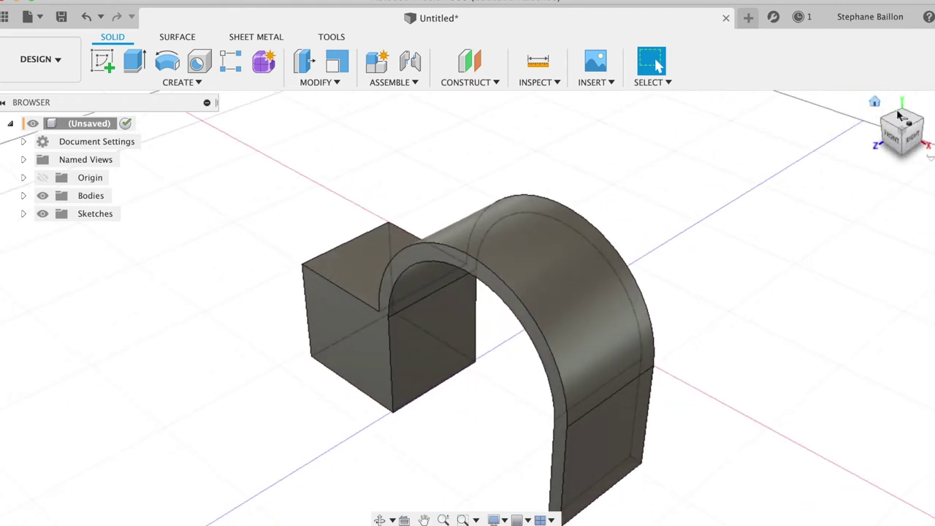
{"action": "left_click", "coordinate": [904, 123]}
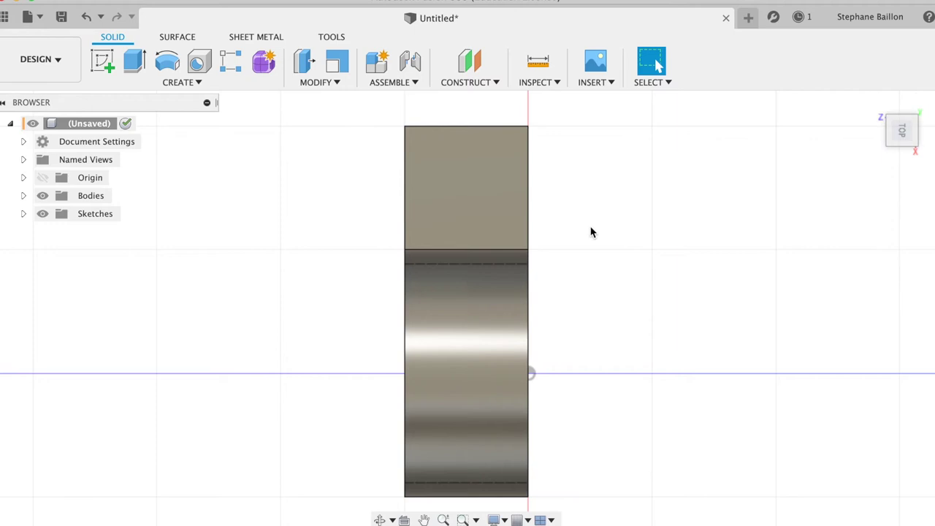
{"action": "left_click", "coordinate": [169, 81]}
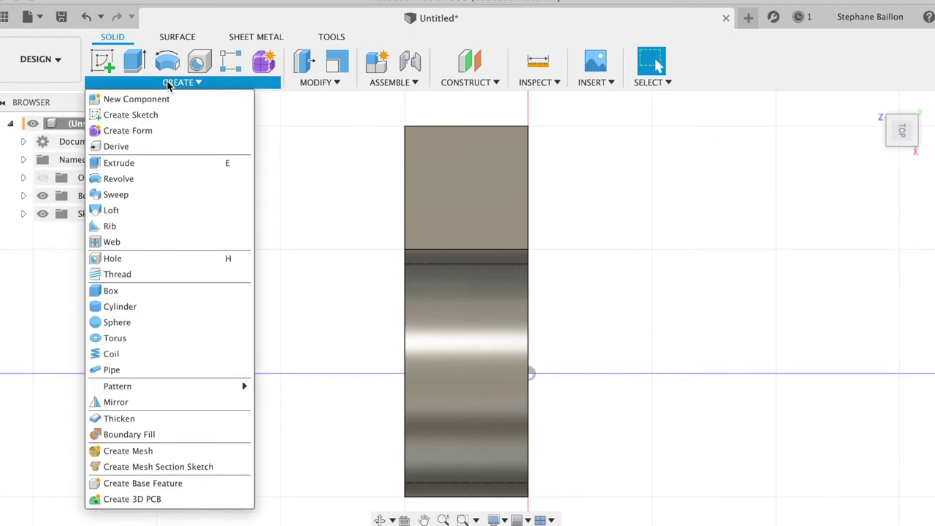
{"action": "left_click", "coordinate": [144, 256]}
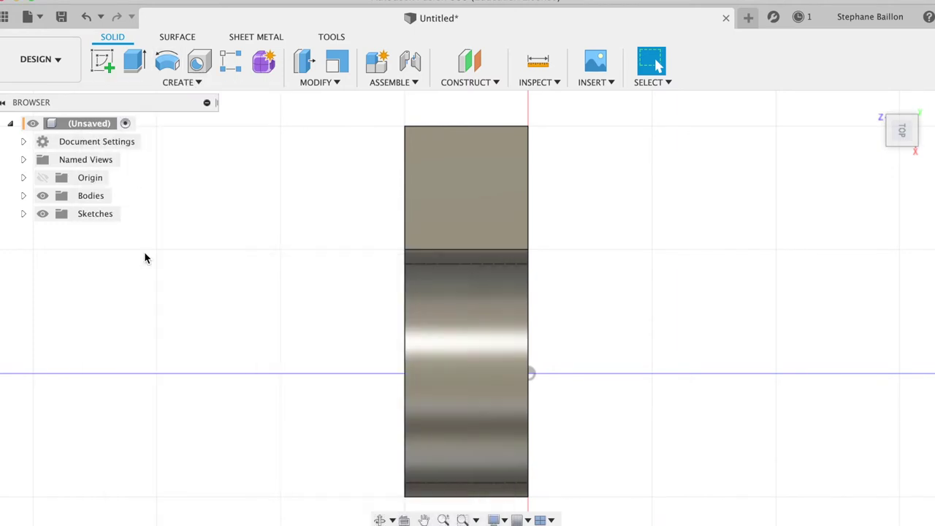
{"action": "left_click", "coordinate": [461, 188]}
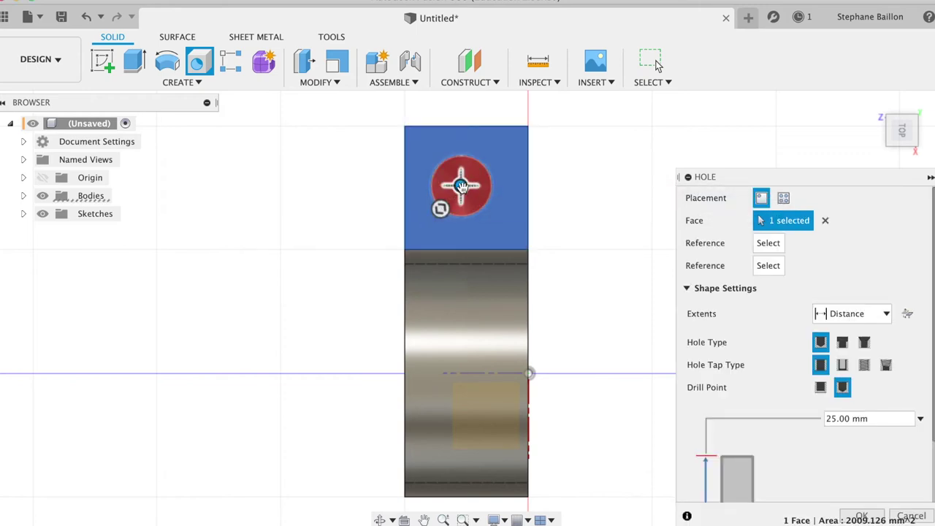
{"action": "left_click_drag", "start_coordinate": [461, 186], "coordinate": [466, 187]}
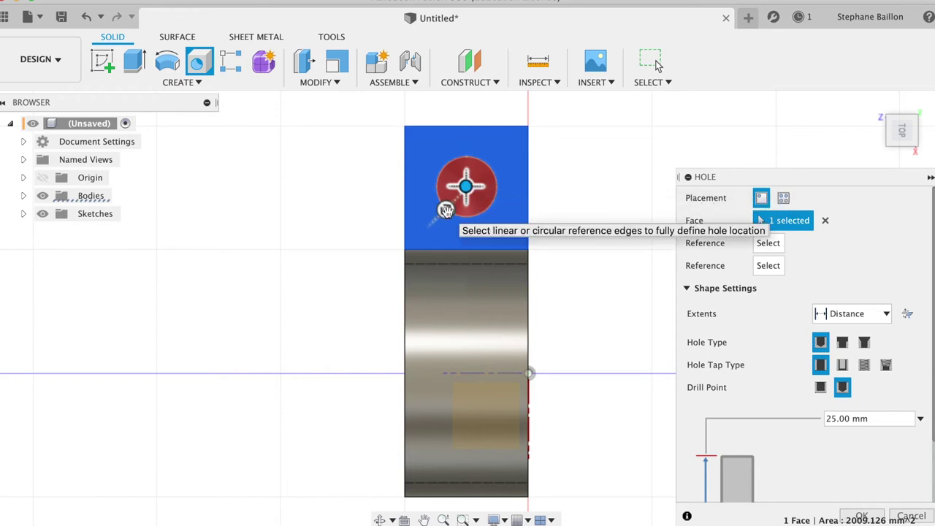
{"action": "mouse_move", "coordinate": [901, 130]}
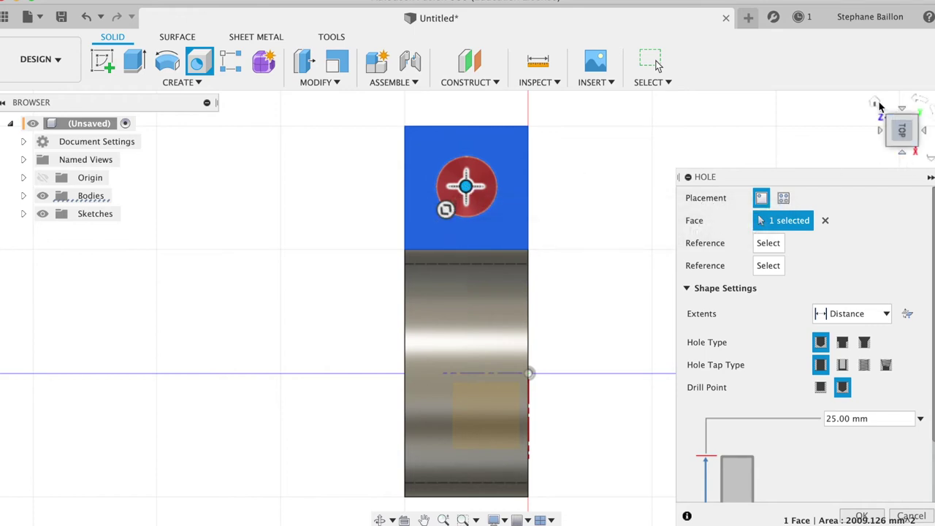
{"action": "left_click", "coordinate": [875, 103]}
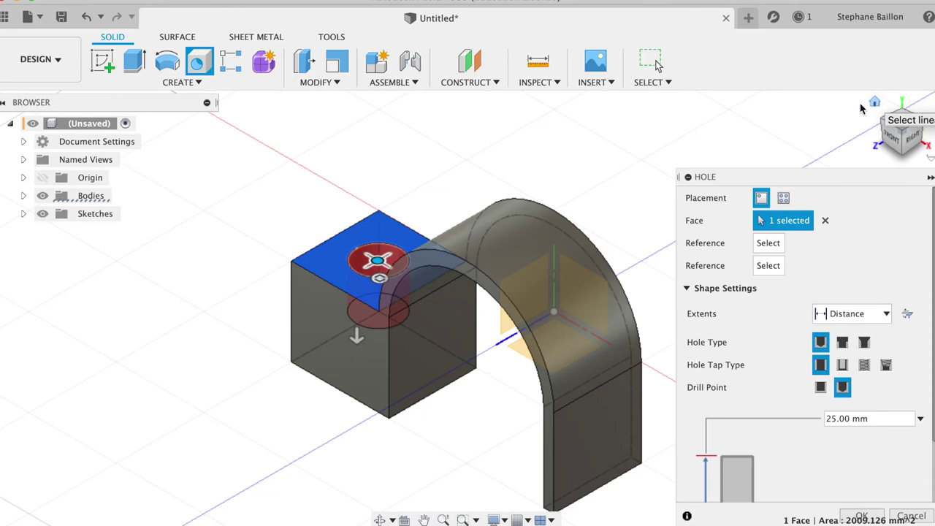
{"action": "left_click_drag", "start_coordinate": [351, 336], "coordinate": [354, 470]}
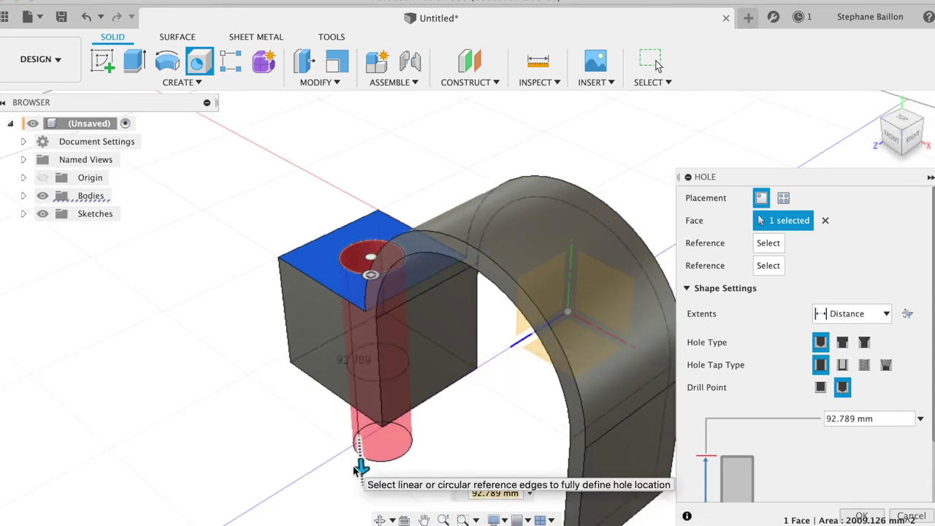
{"action": "left_click", "coordinate": [859, 517]}
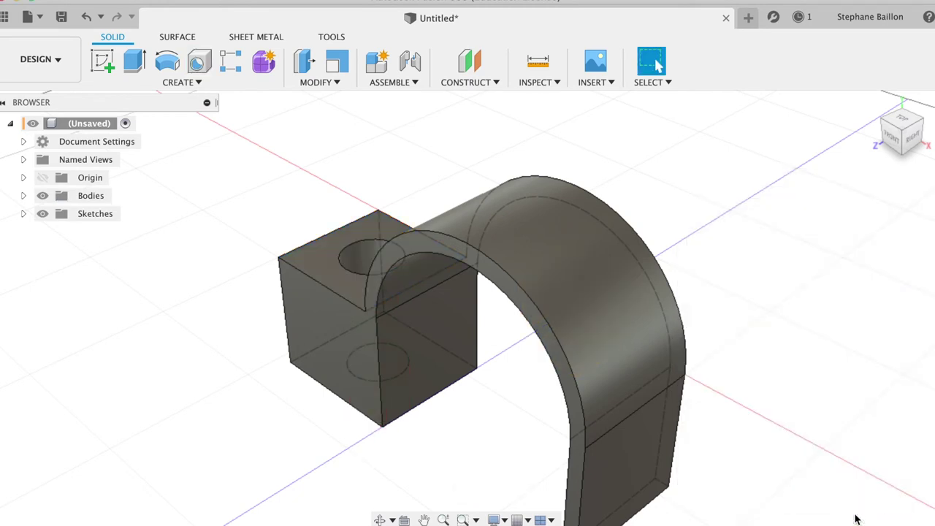
{"action": "left_click", "coordinate": [903, 121]}
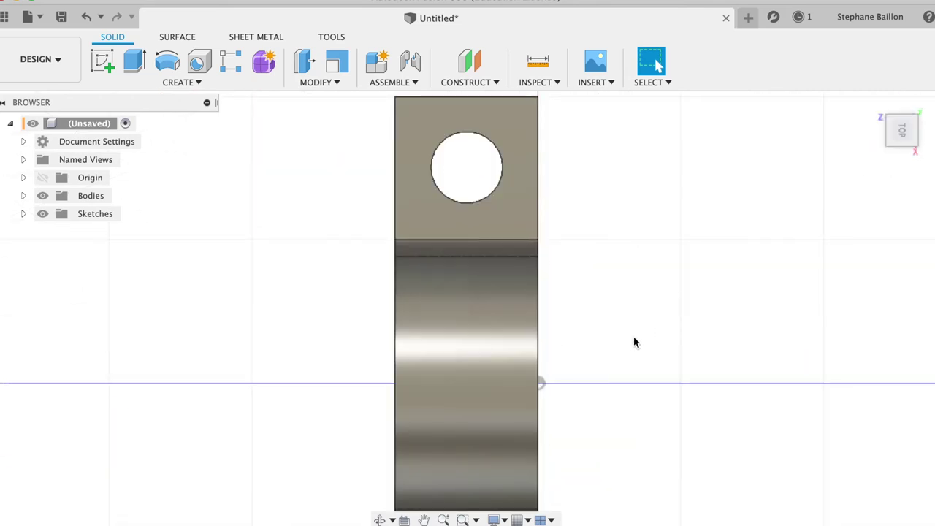
{"action": "scroll", "coordinate": [630, 349], "scroll_direction": "down", "scroll_amount": 1}
{"action": "scroll", "coordinate": [630, 348], "scroll_direction": "down", "scroll_amount": 1}
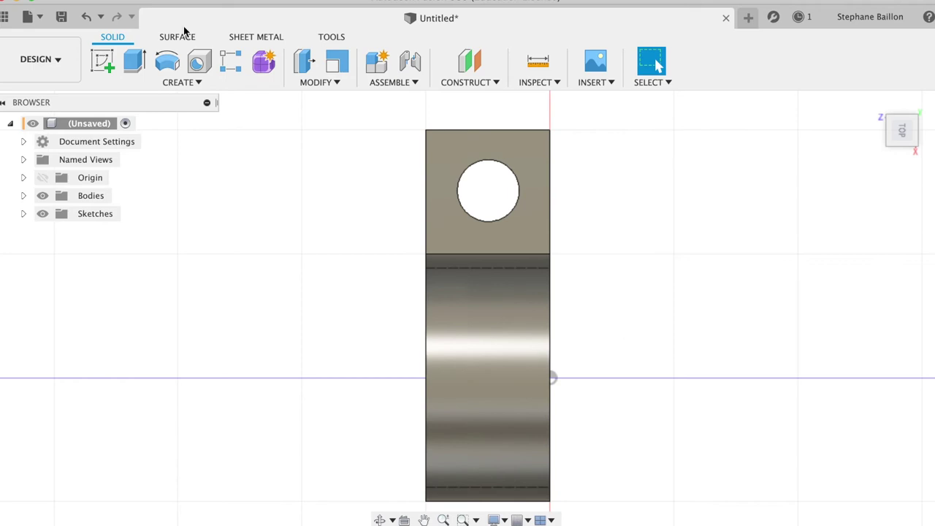
{"action": "left_click", "coordinate": [103, 61]}
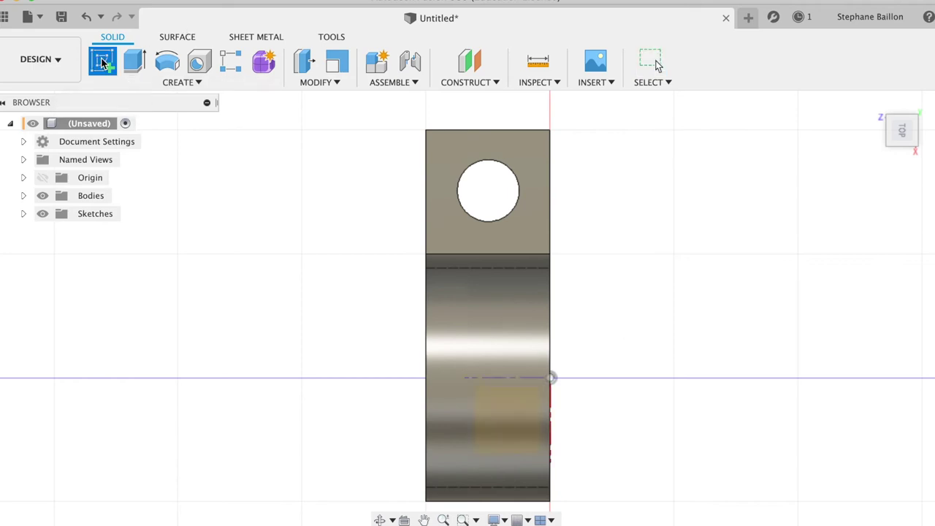
- On the block's face, draw two concentric 3-point arcs around the hole
{"action": "left_click", "coordinate": [453, 155]}
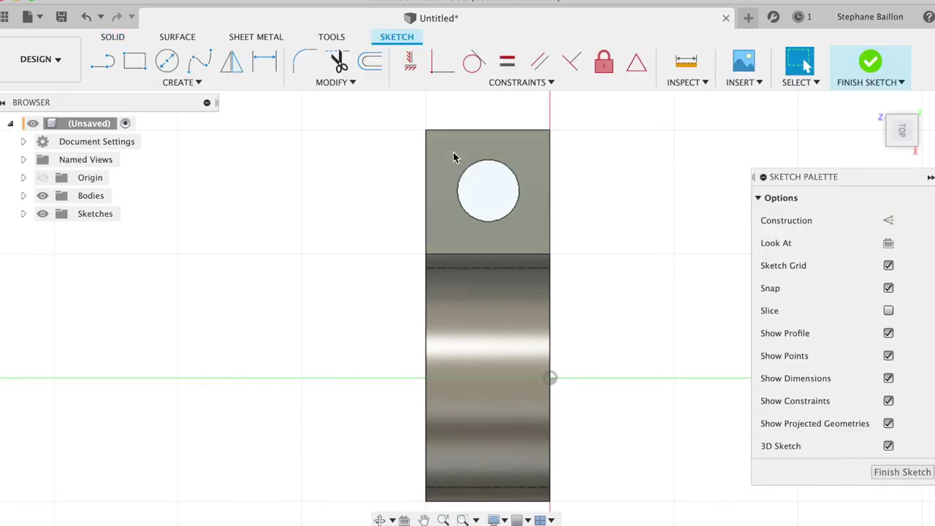
{"action": "left_click", "coordinate": [176, 82]}
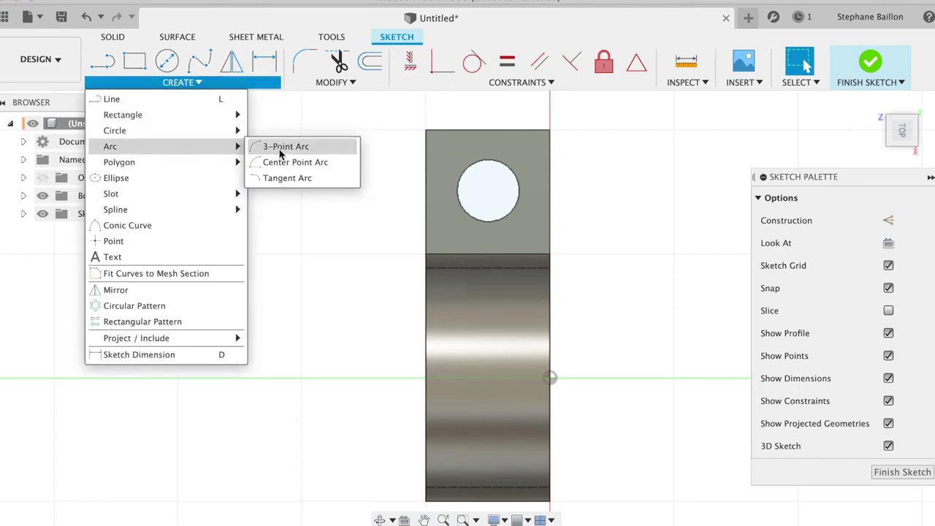
{"action": "left_click", "coordinate": [279, 149]}
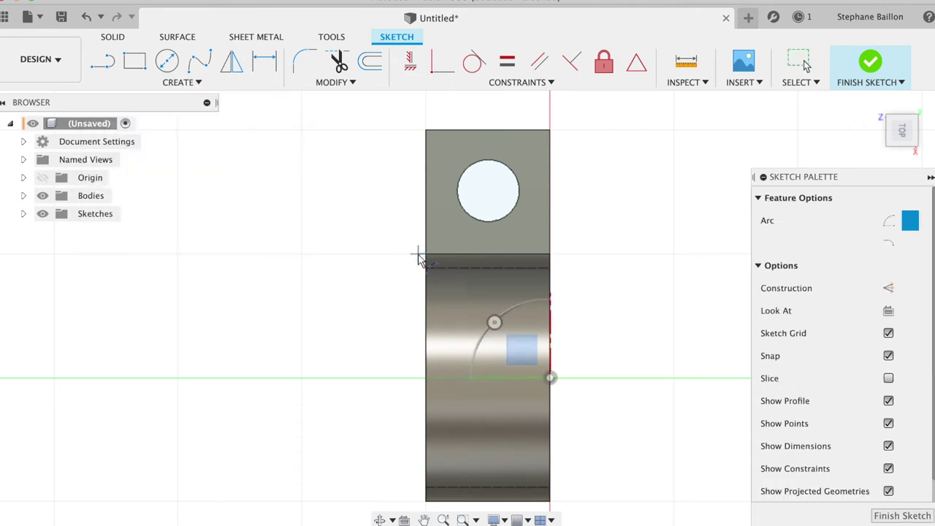
{"action": "key", "text": "XF86MonBrightnessUp"}
{"action": "left_click", "coordinate": [425, 255]}
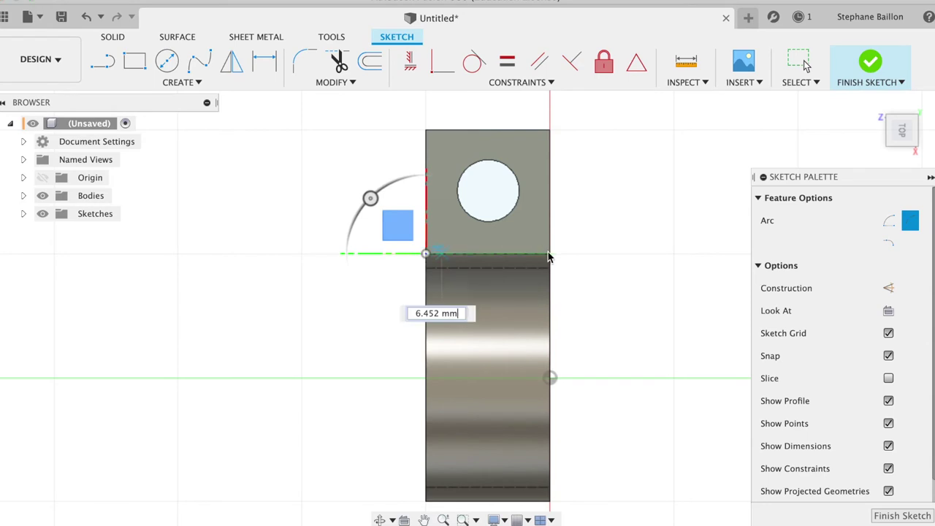
{"action": "left_click", "coordinate": [550, 255]}
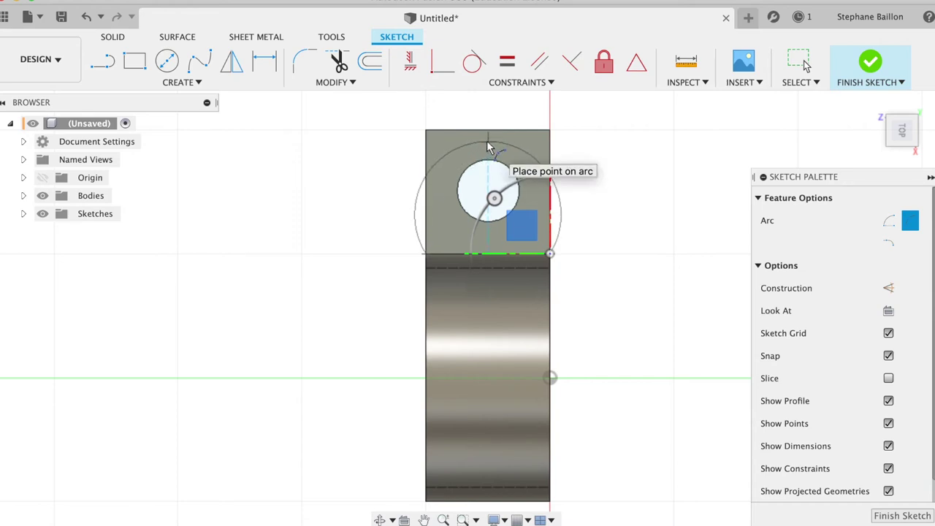
{"action": "left_click", "coordinate": [488, 145]}
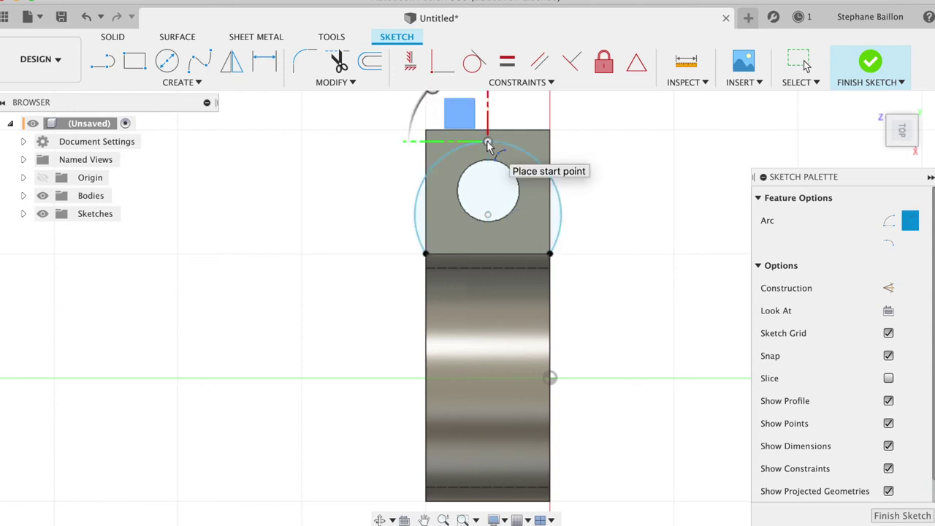
{"action": "left_click", "coordinate": [382, 254]}
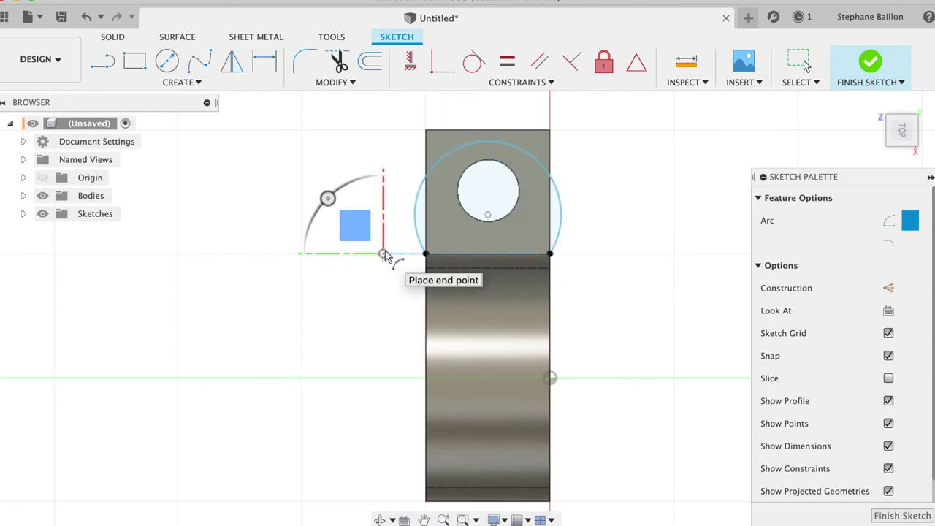
{"action": "left_click", "coordinate": [586, 254]}
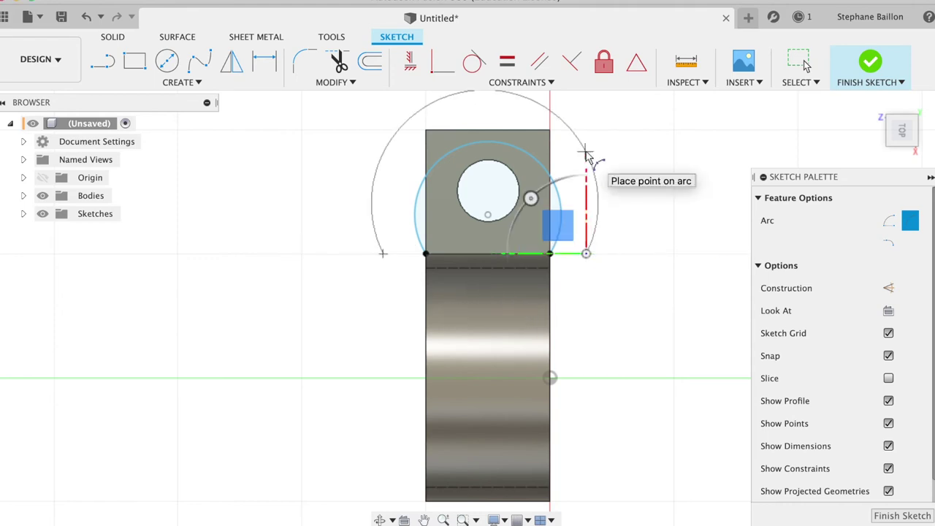
{"action": "left_click", "coordinate": [586, 153]}
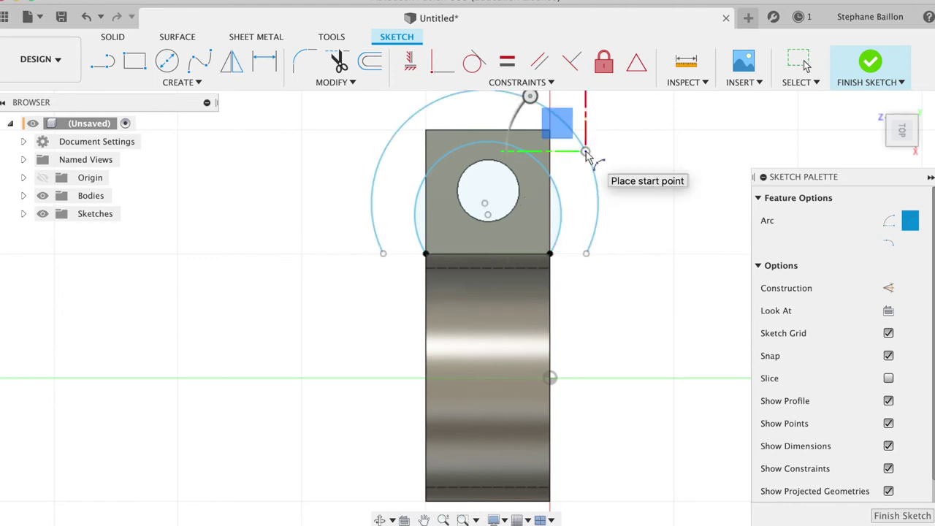
- Join the arcs' ends with short base lines and finish the sketch
{"action": "left_click", "coordinate": [102, 62]}
{"action": "left_click", "coordinate": [383, 253]}
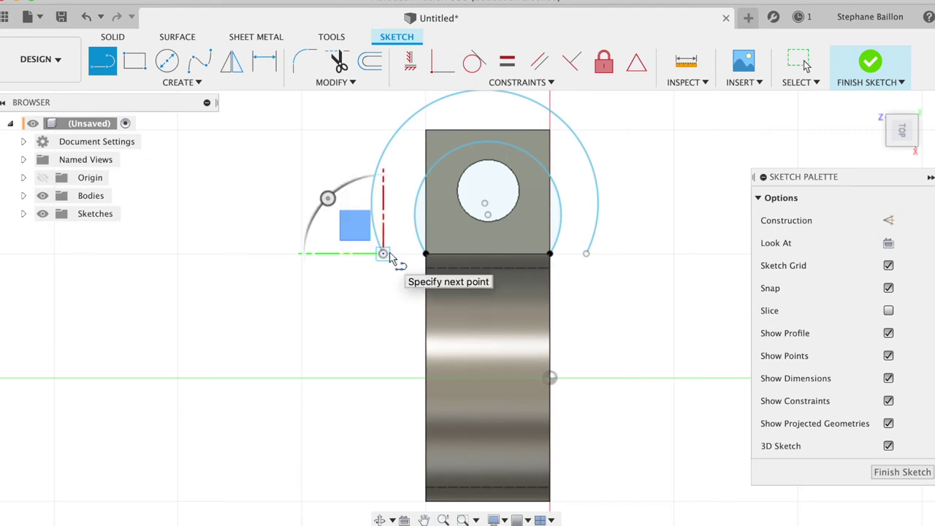
{"action": "left_click", "coordinate": [427, 254]}
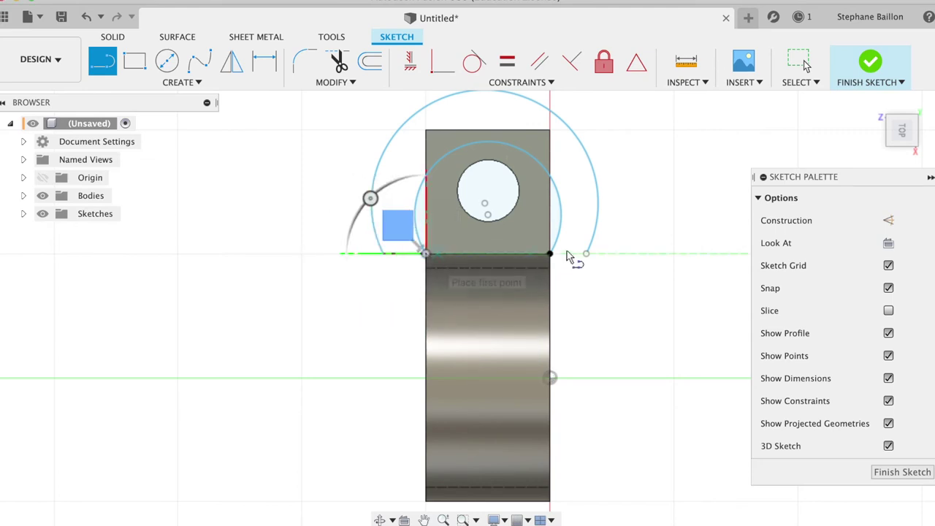
{"action": "left_click_drag", "start_coordinate": [550, 255], "coordinate": [586, 256]}
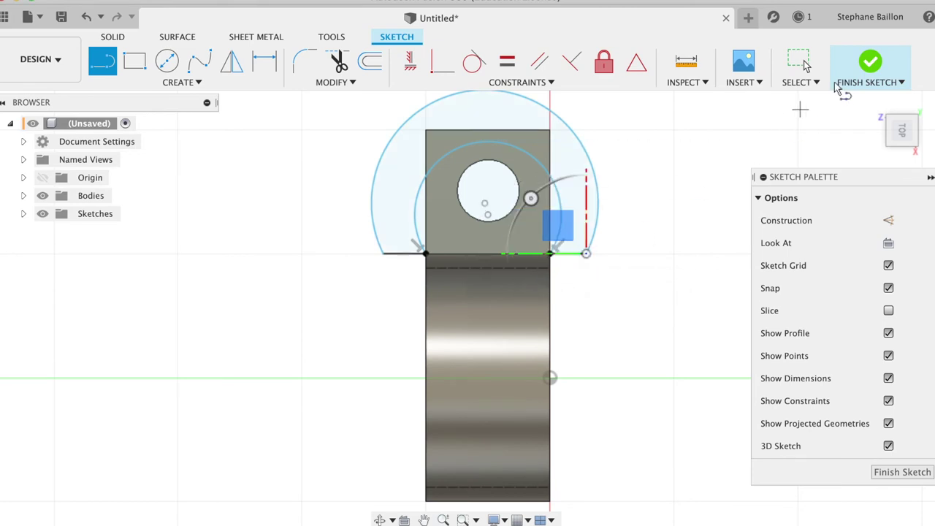
{"action": "left_click", "coordinate": [883, 59]}
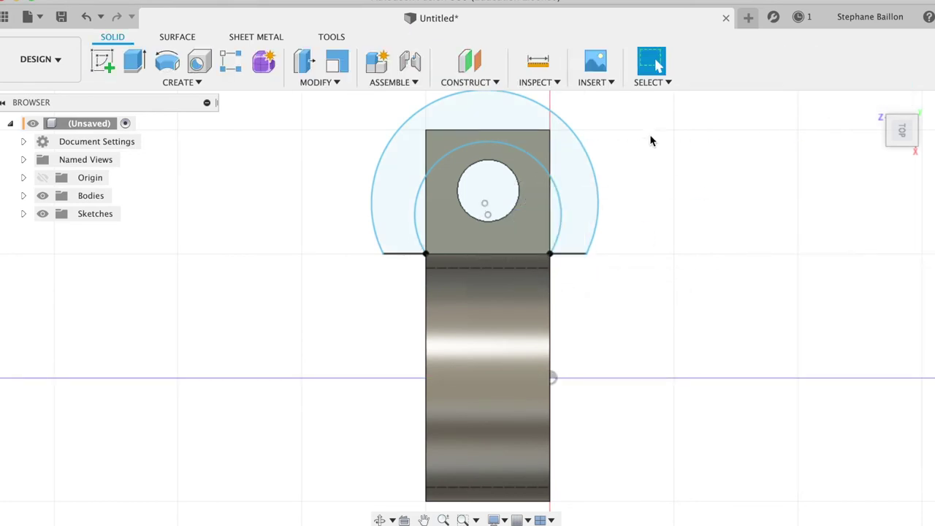
{"action": "left_click", "coordinate": [587, 181]}
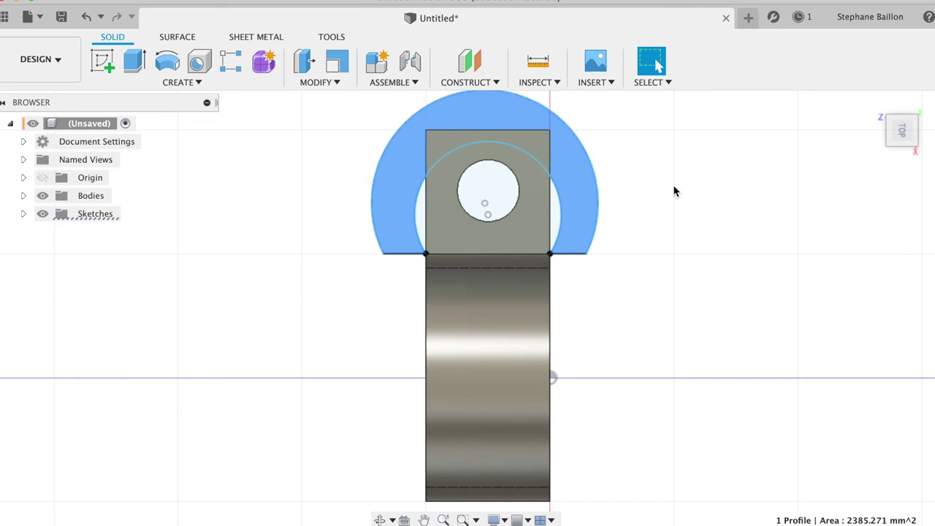
{"action": "key", "text": "e"}
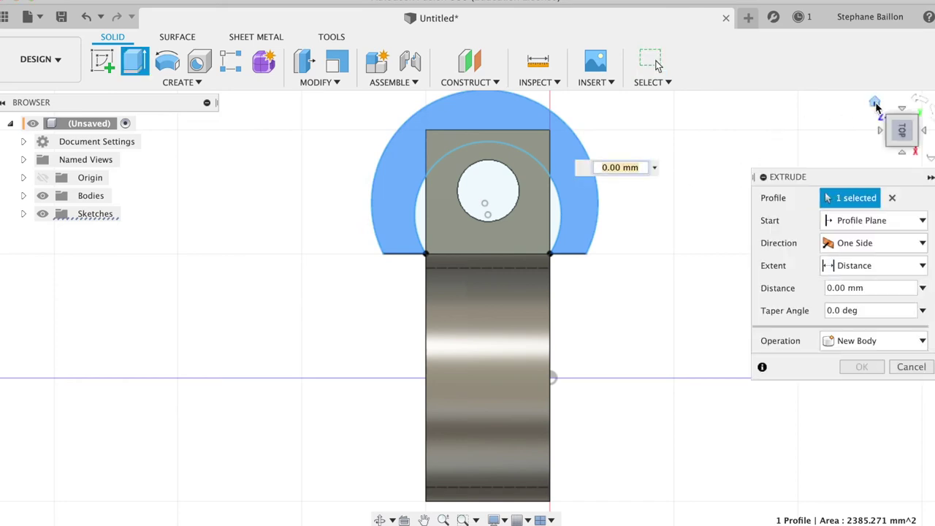
{"action": "left_click", "coordinate": [876, 104]}
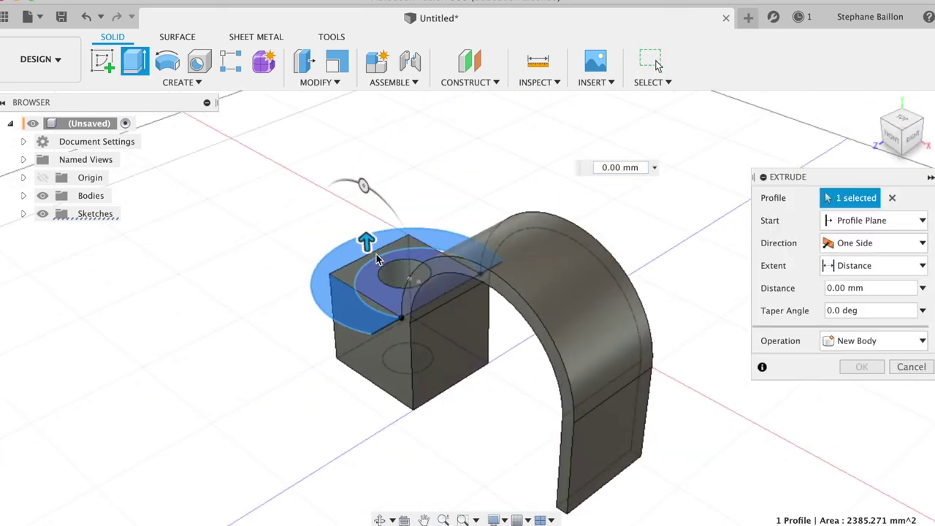
{"action": "left_click_drag", "start_coordinate": [365, 241], "coordinate": [340, 396]}
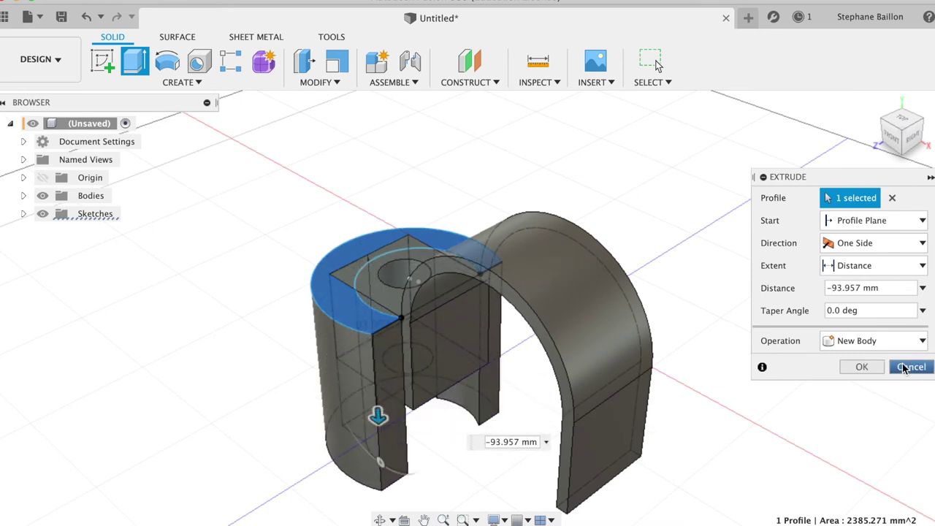
{"action": "left_click", "coordinate": [846, 341]}
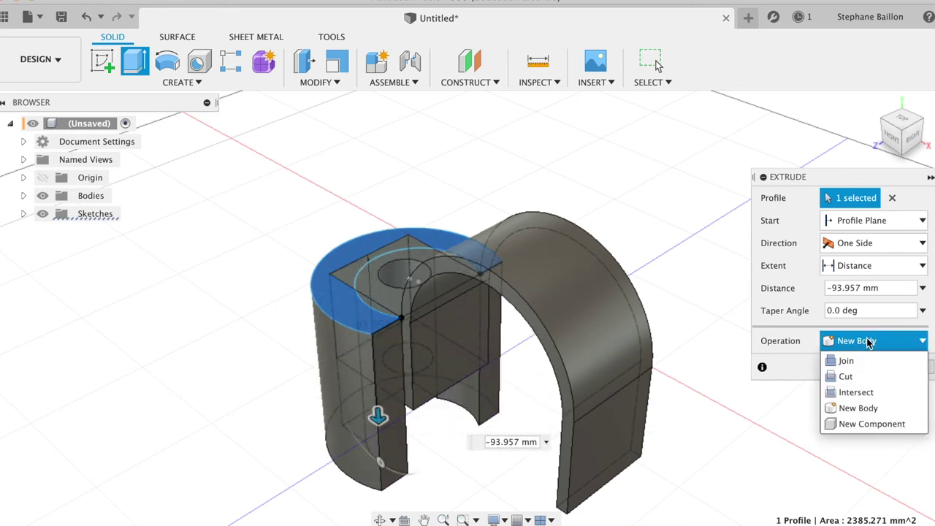
{"action": "left_click", "coordinate": [845, 377]}
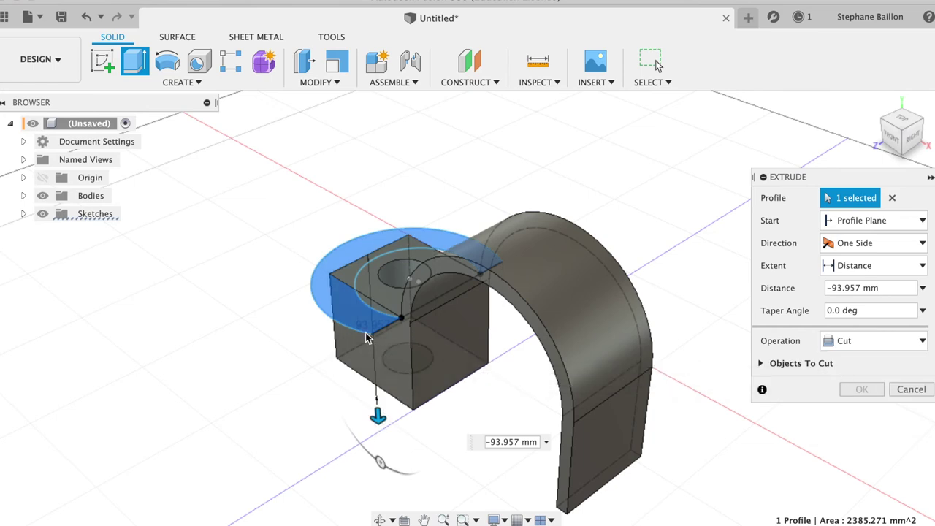
{"action": "left_click_drag", "start_coordinate": [376, 418], "coordinate": [380, 445]}
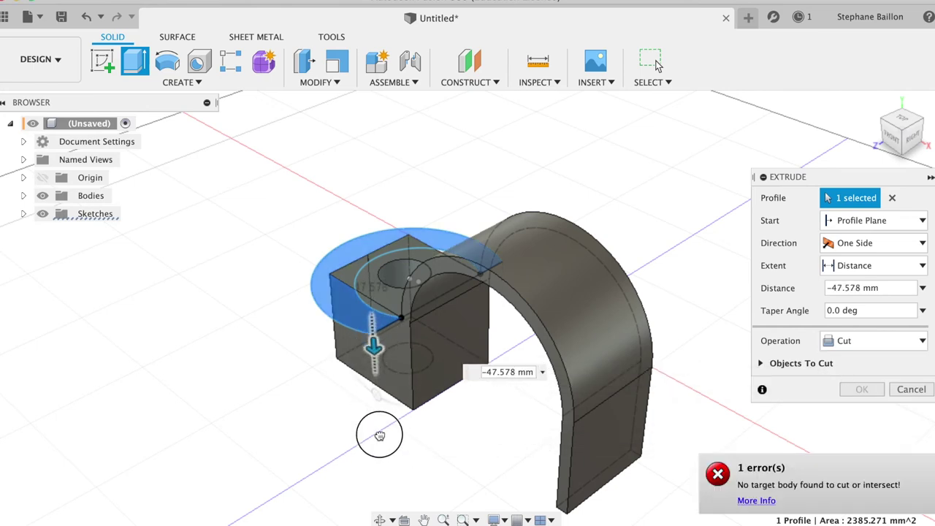
{"action": "left_click", "coordinate": [358, 319]}
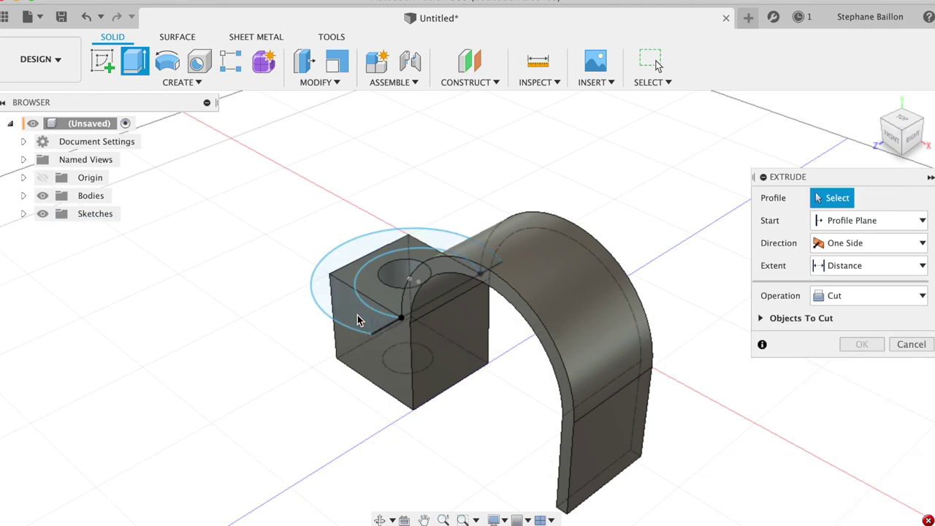
{"action": "left_click", "coordinate": [352, 304]}
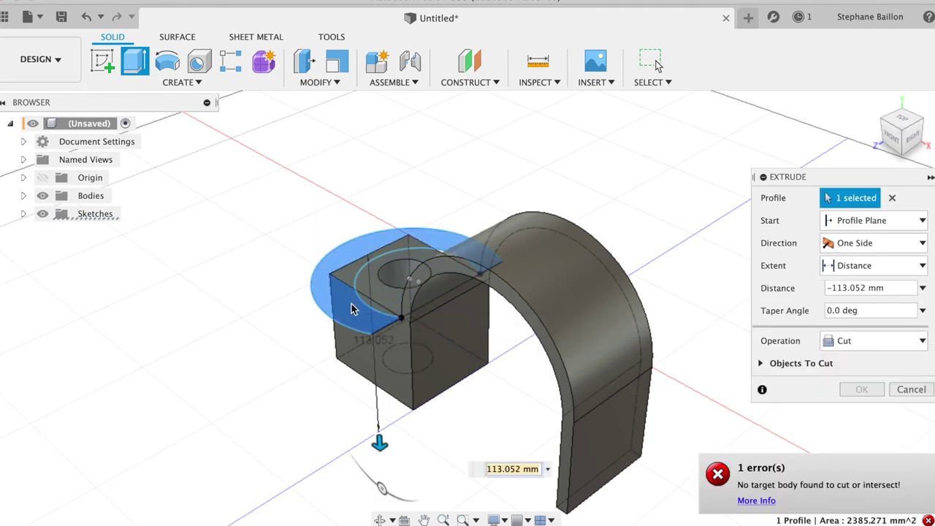
{"action": "mouse_move", "coordinate": [379, 441]}
{"action": "left_mouse_down"}
{"action": "mouse_move", "coordinate": [374, 458]}
{"action": "mouse_move", "coordinate": [365, 215]}
{"action": "mouse_move", "coordinate": [374, 352]}
{"action": "mouse_move", "coordinate": [372, 342]}
{"action": "left_mouse_up"}
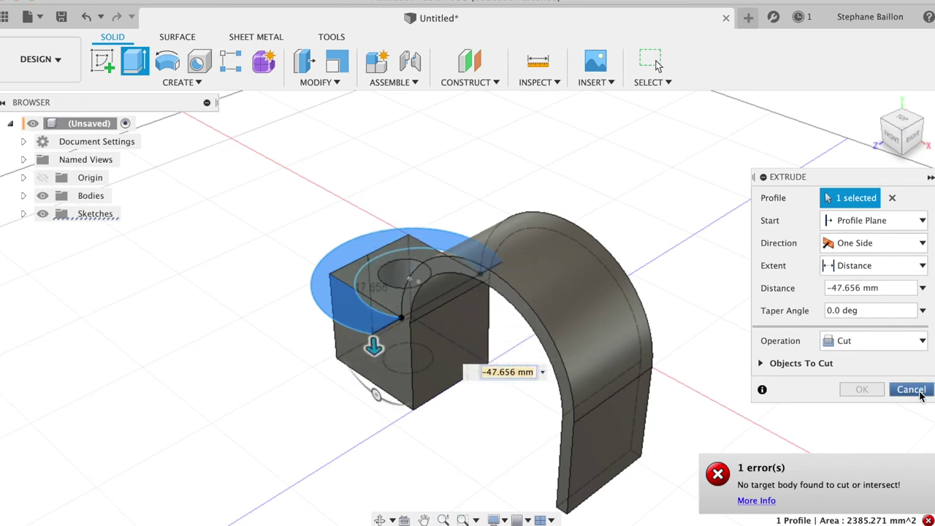
{"action": "left_click", "coordinate": [919, 392]}
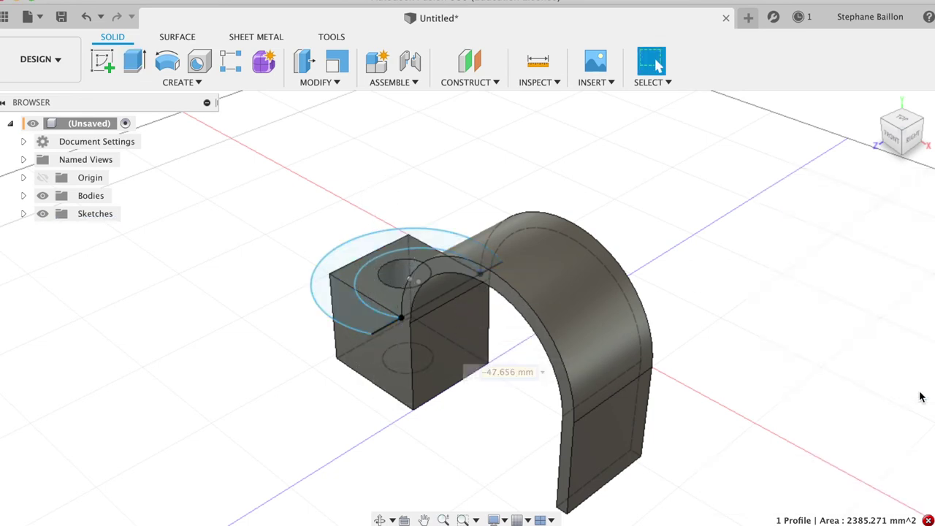
{"action": "left_click", "coordinate": [365, 249]}
{"action": "key", "text": "e"}
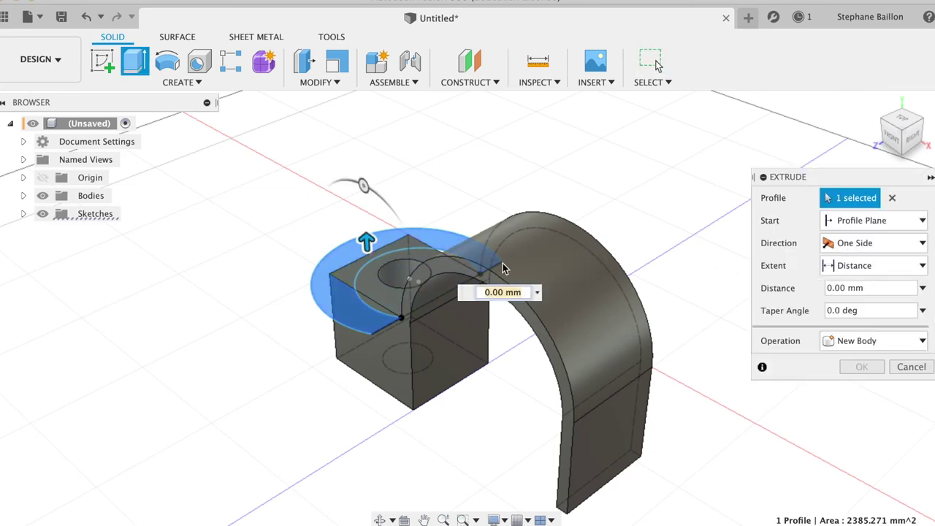
{"action": "mouse_move", "coordinate": [366, 241]}
{"action": "left_mouse_down"}
{"action": "mouse_move", "coordinate": [353, 365]}
{"action": "mouse_move", "coordinate": [367, 317]}
{"action": "mouse_move", "coordinate": [365, 356]}
{"action": "left_mouse_up"}
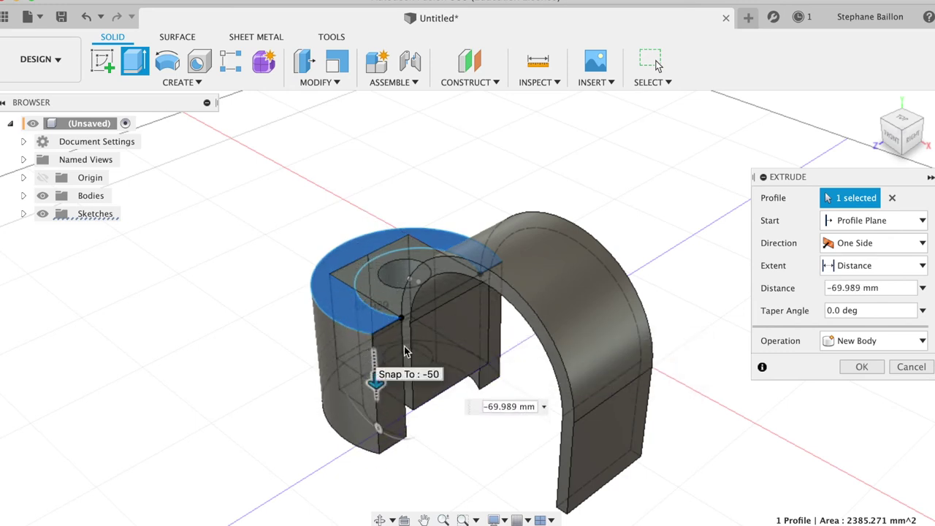
{"action": "left_click", "coordinate": [842, 347]}
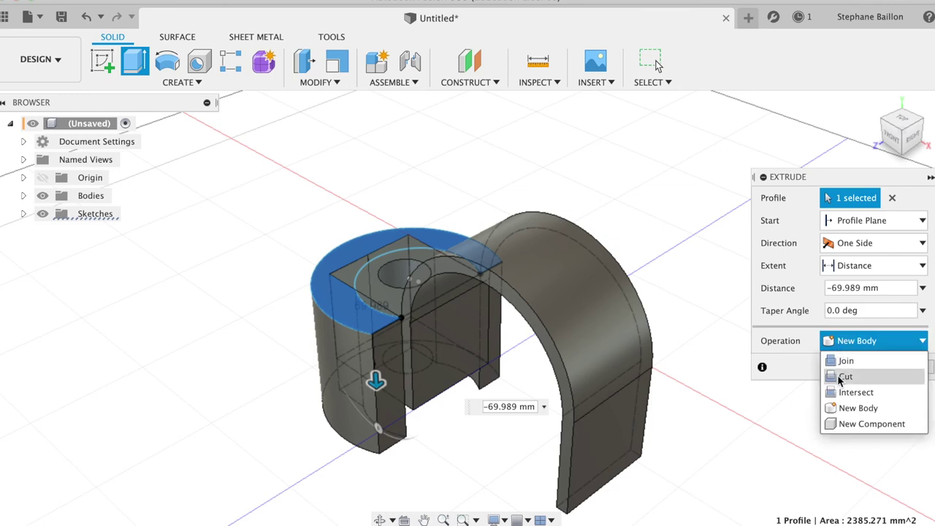
{"action": "left_click", "coordinate": [840, 377]}
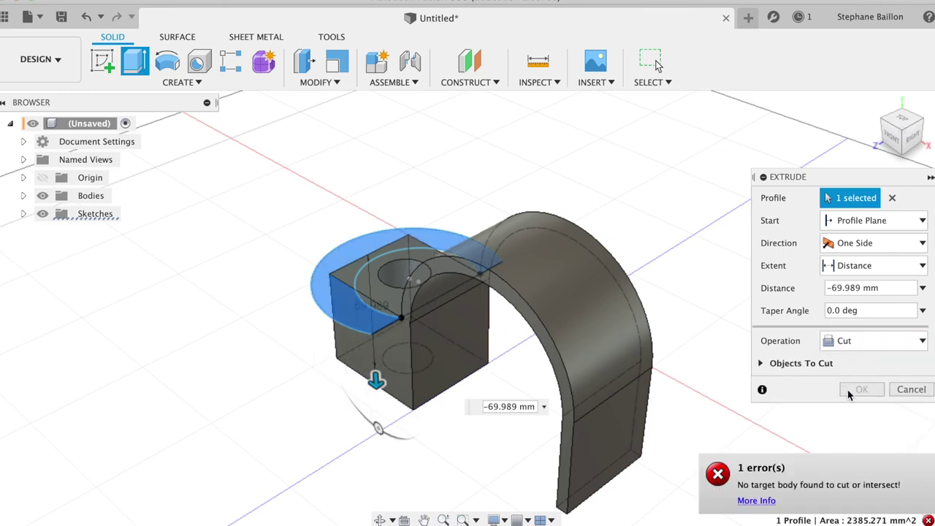
{"action": "left_click", "coordinate": [910, 389]}
{"action": "mouse_move", "coordinate": [903, 124]}
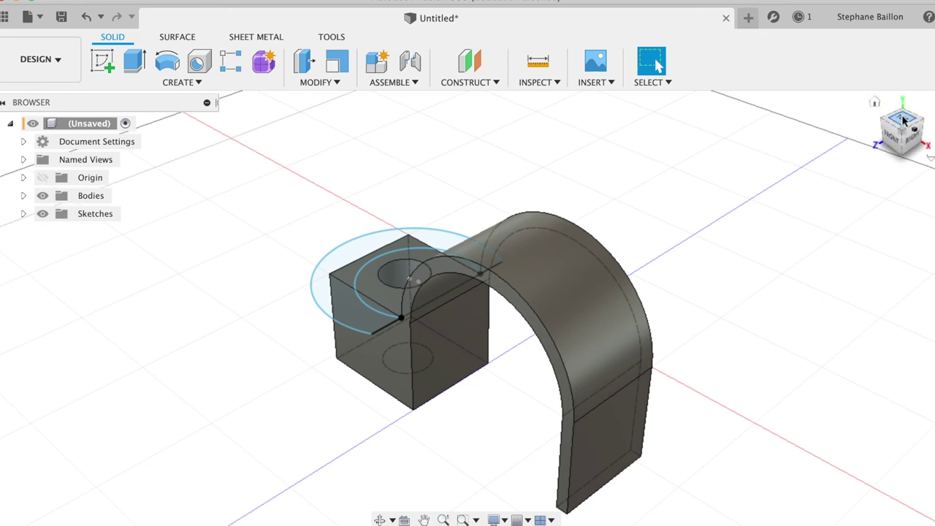
{"action": "left_click", "coordinate": [903, 120]}
- Cut the semicircular ring and end sliver profiles about 85.9 mm deep to round the block's end
{"action": "left_click", "coordinate": [918, 103]}
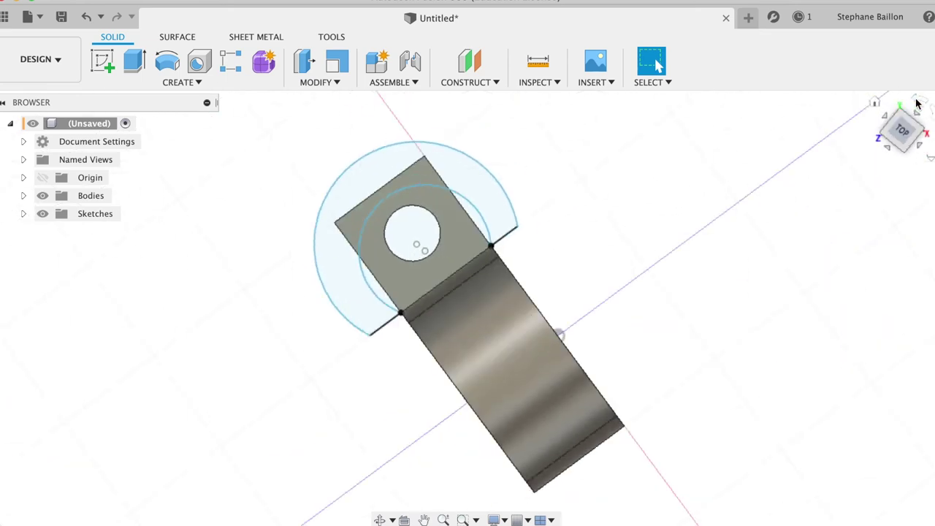
{"action": "left_click", "coordinate": [363, 233]}
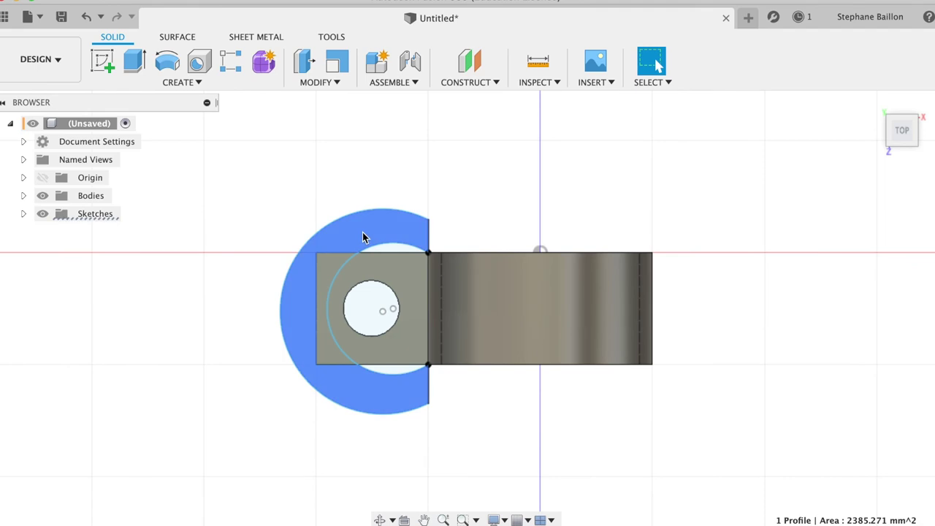
{"action": "left_click", "coordinate": [329, 263], "text": "shift"}
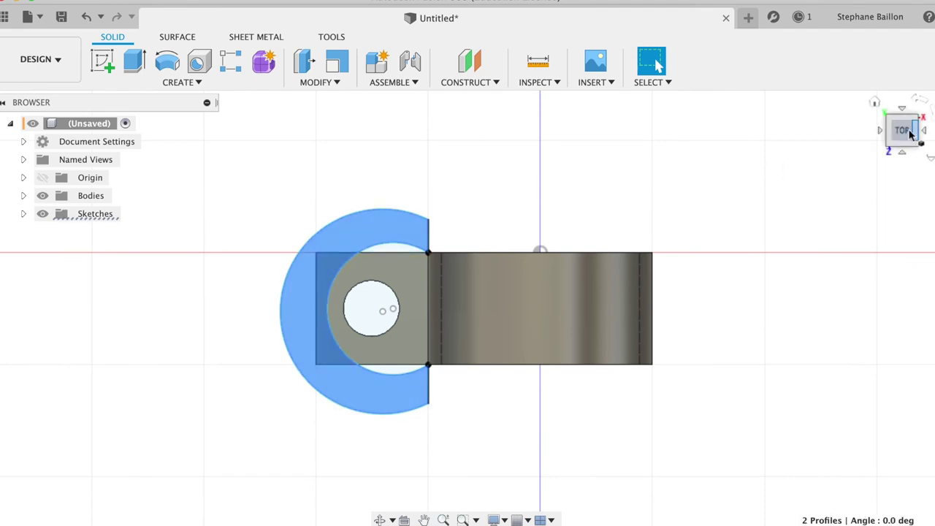
{"action": "left_click_drag", "start_coordinate": [902, 129], "coordinate": [889, 80]}
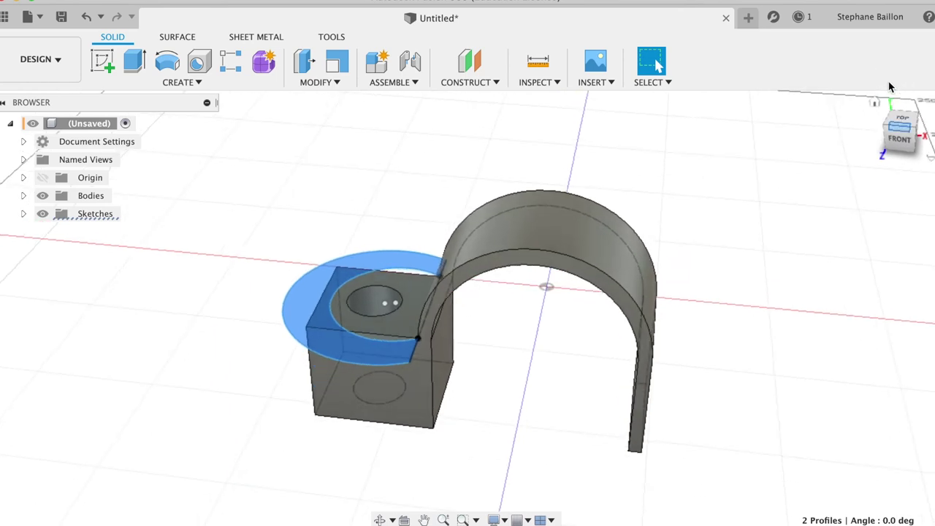
{"action": "key", "text": "e"}
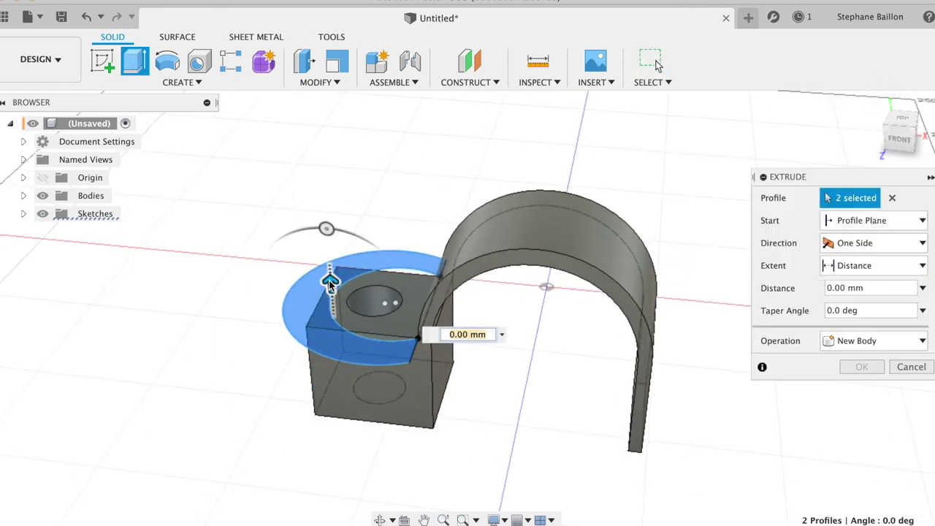
{"action": "left_click_drag", "start_coordinate": [330, 284], "coordinate": [334, 427]}
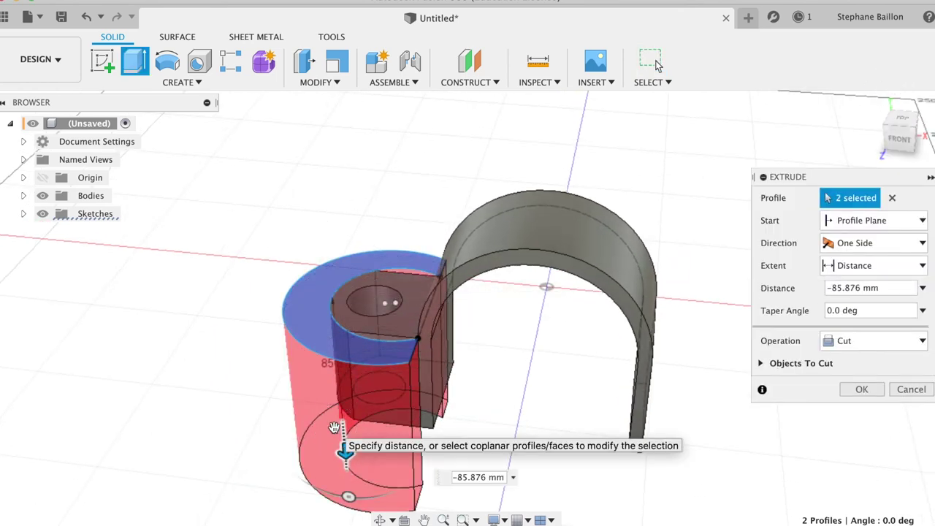
{"action": "left_click", "coordinate": [860, 393]}
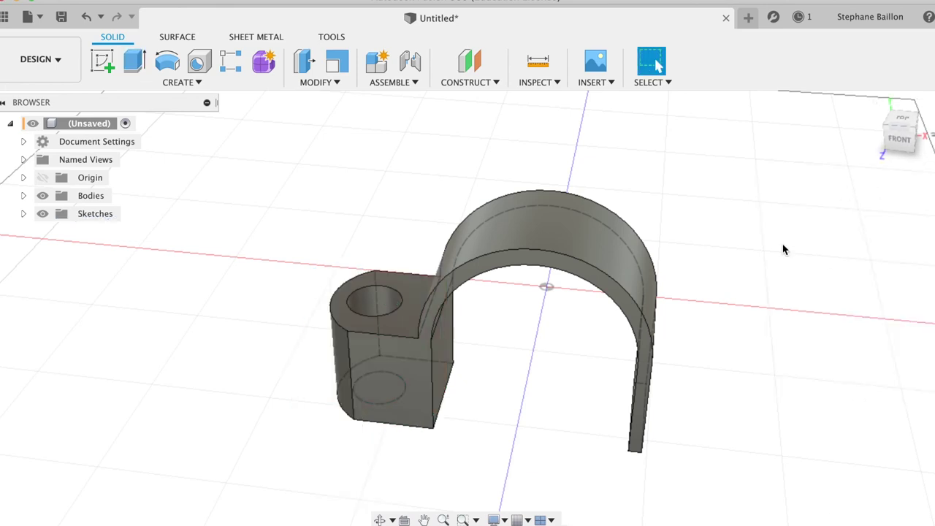
{"action": "left_click", "coordinate": [874, 104]}
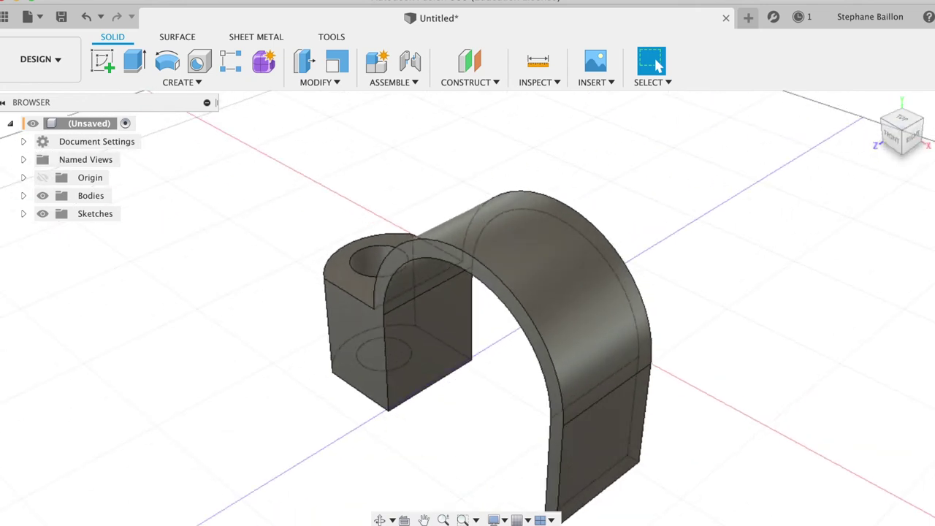
- Apply the ABS (White) plastic appearance to Body1
{"action": "left_click", "coordinate": [23, 196]}
{"action": "left_click", "coordinate": [104, 217]}
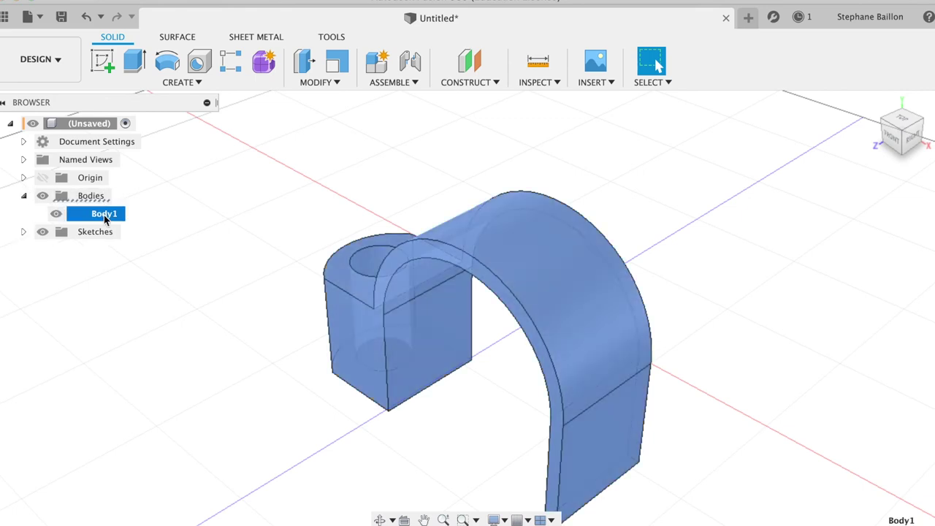
{"action": "right_click", "coordinate": [105, 217]}
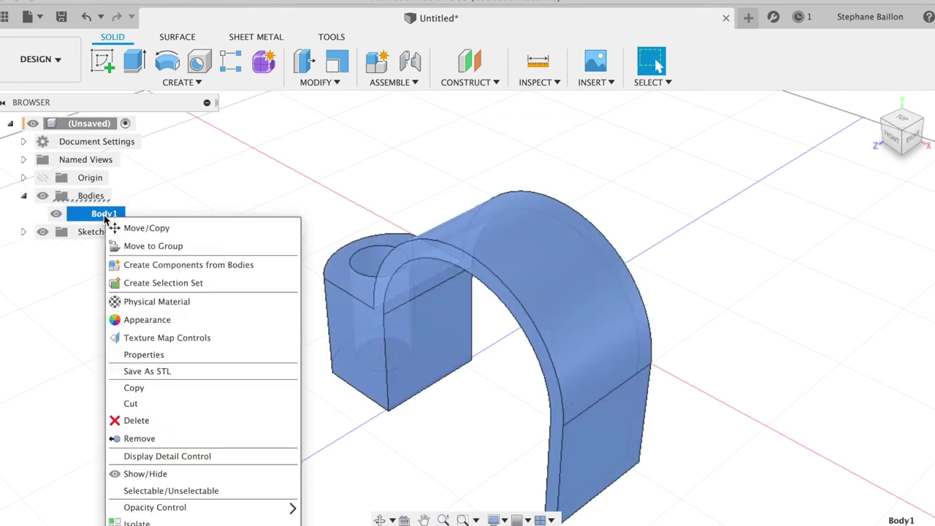
{"action": "left_click", "coordinate": [140, 319]}
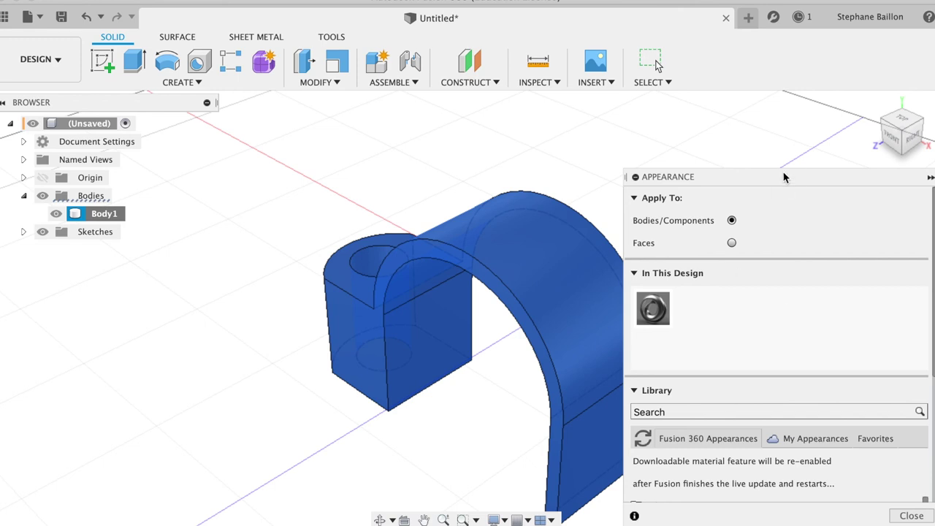
{"action": "left_click_drag", "start_coordinate": [784, 177], "coordinate": [785, 92]}
{"action": "scroll", "coordinate": [767, 325], "scroll_direction": "down", "scroll_amount": 3}
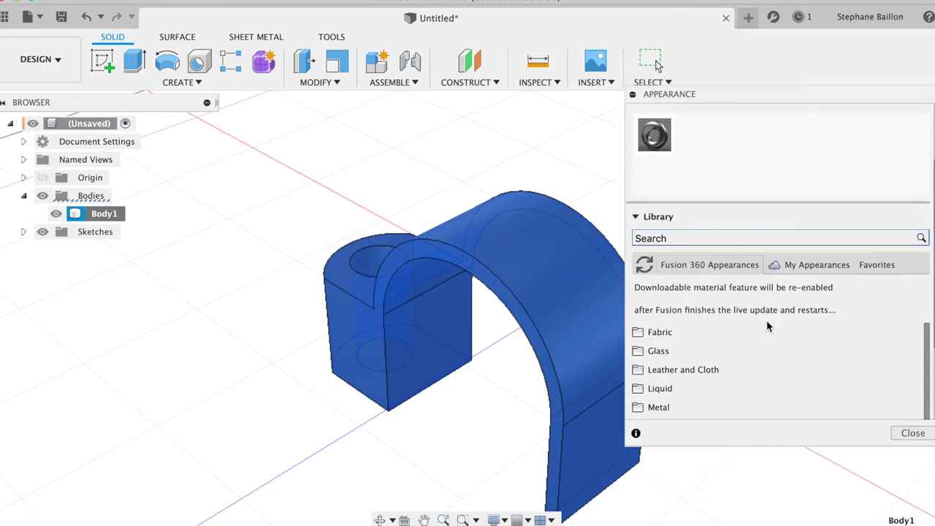
{"action": "scroll", "coordinate": [766, 325], "scroll_direction": "down", "scroll_amount": 3}
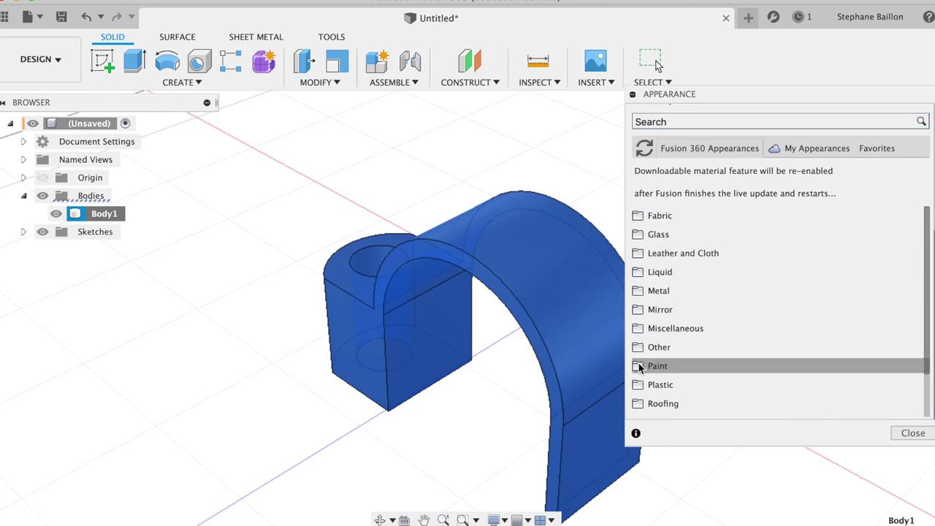
{"action": "left_click", "coordinate": [637, 385]}
{"action": "scroll", "coordinate": [726, 365], "scroll_direction": "down", "scroll_amount": 1}
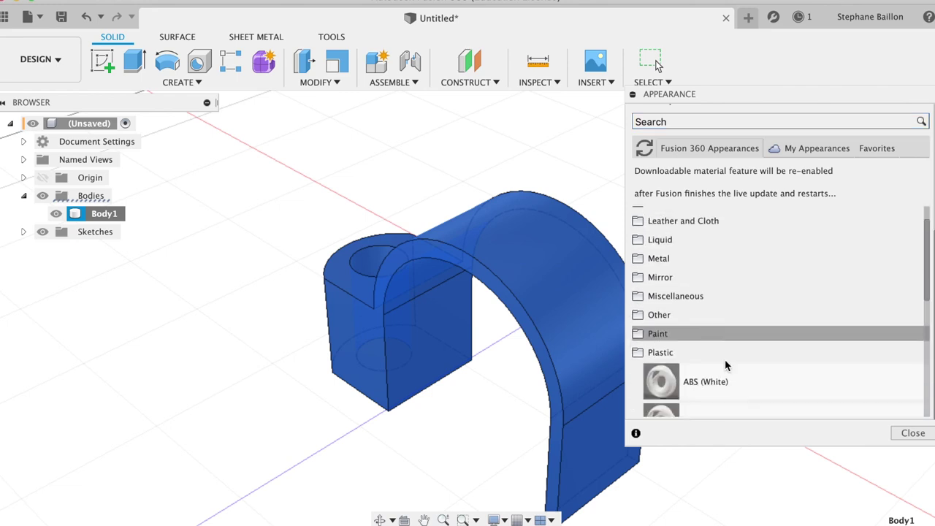
{"action": "scroll", "coordinate": [728, 365], "scroll_direction": "down", "scroll_amount": 2}
{"action": "left_click_drag", "start_coordinate": [655, 331], "coordinate": [519, 304]}
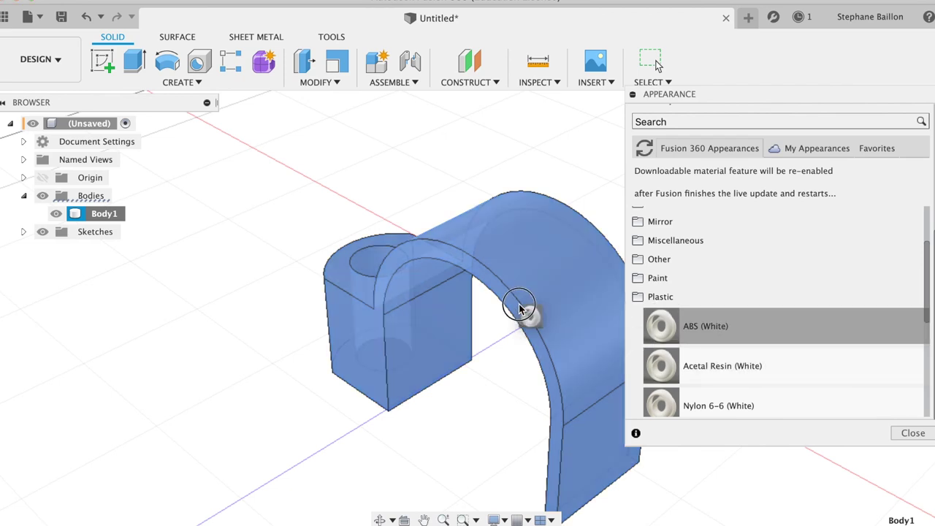
{"action": "left_click", "coordinate": [913, 433]}
{"action": "left_click", "coordinate": [60, 70]}
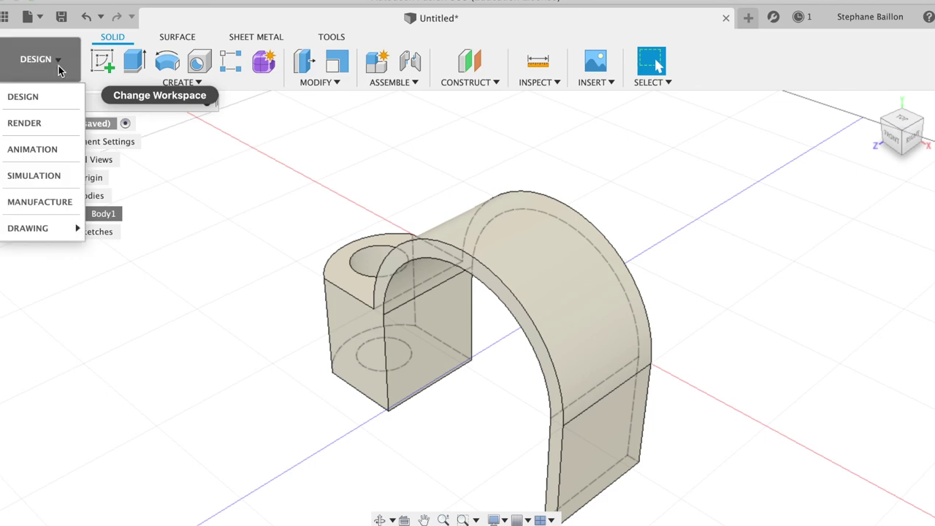
- Switch to the Render workspace, collapse the Rendering Gallery and orbit to view the clip from above
{"action": "left_click", "coordinate": [24, 123]}
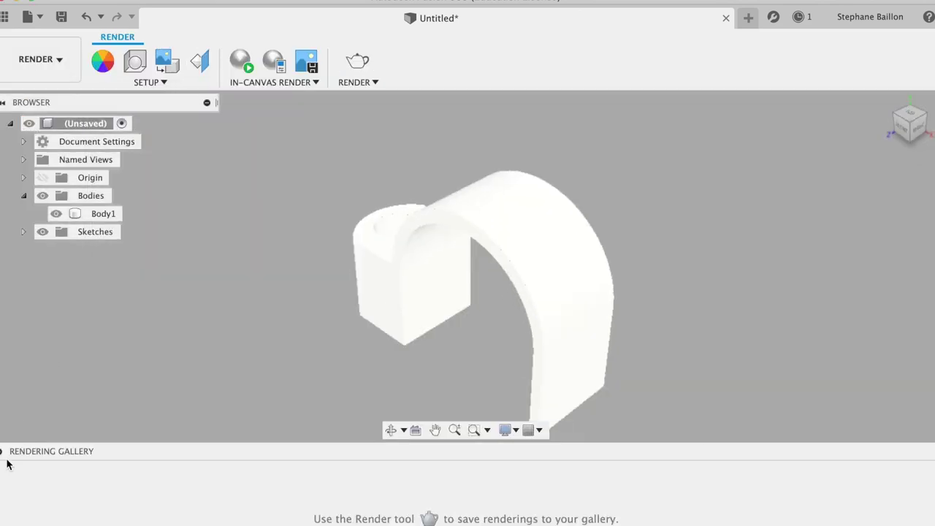
{"action": "left_click", "coordinate": [2, 452]}
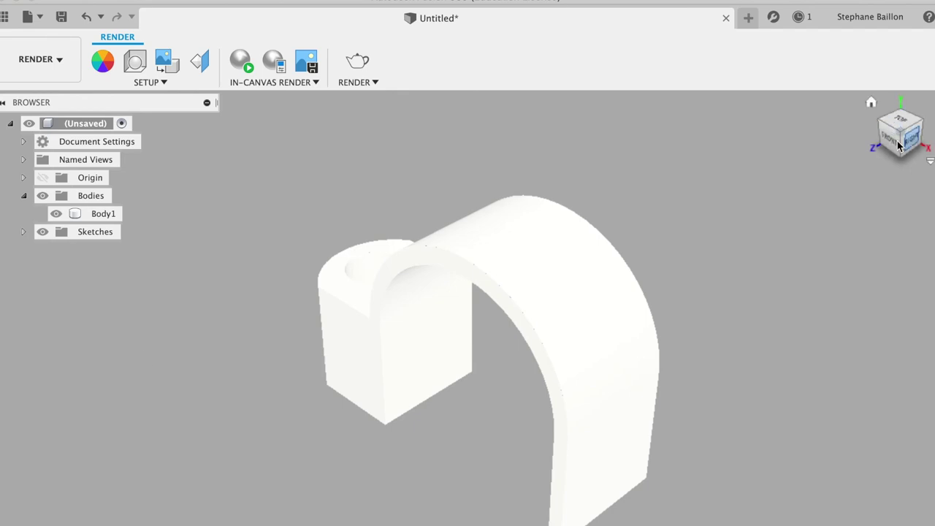
{"action": "mouse_move", "coordinate": [895, 171]}
{"action": "middle_mouse_down", "text": "shift"}
{"action": "mouse_move", "coordinate": [901, 187]}
{"action": "mouse_move", "coordinate": [878, 128]}
{"action": "mouse_move", "coordinate": [905, 133]}
{"action": "middle_mouse_up", "text": "shift"}
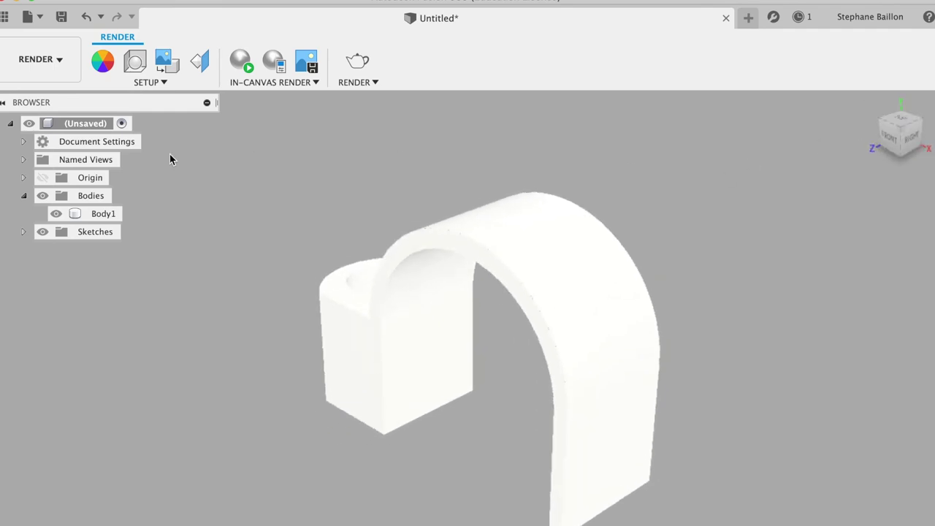
{"action": "left_click", "coordinate": [40, 79]}
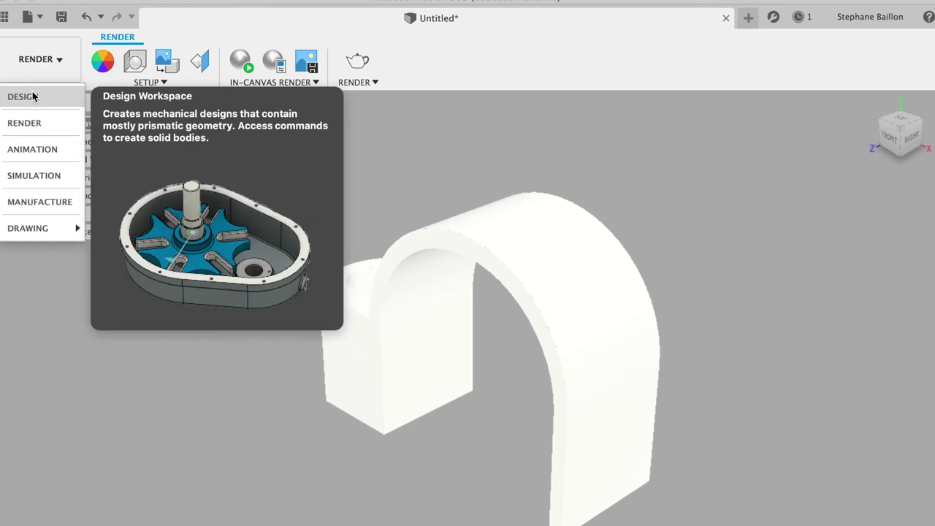
- Switch back to the Design workspace
{"action": "left_click", "coordinate": [33, 95]}
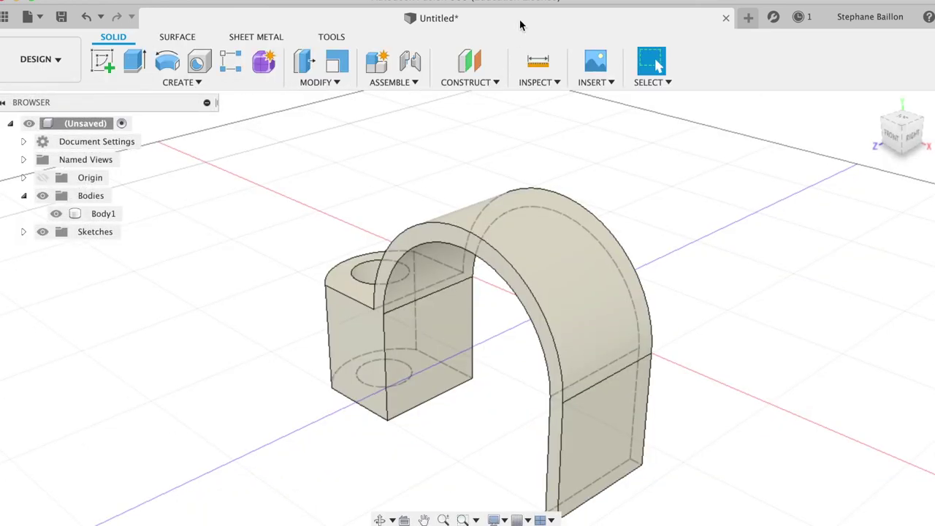